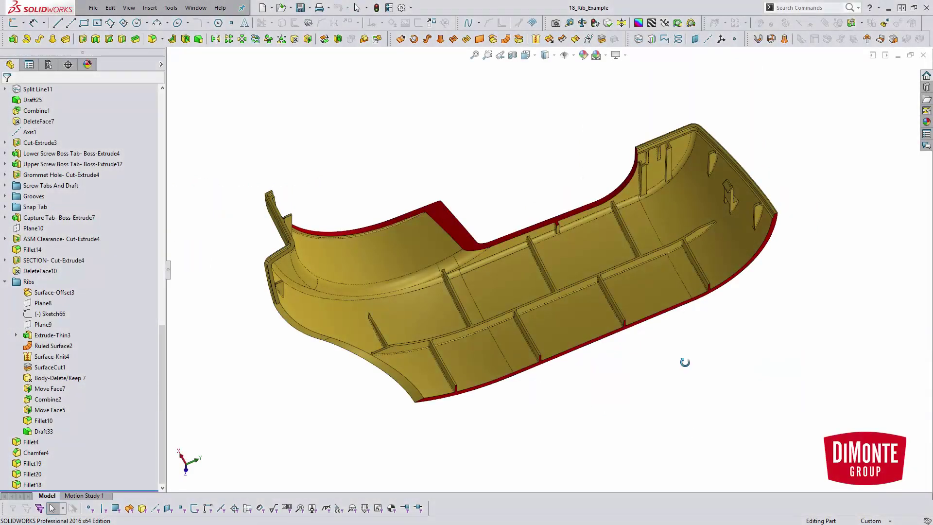
- Roll the part back to before Plane8 so the ribs disappear
middle_click_drag(685, 360, 669, 319)
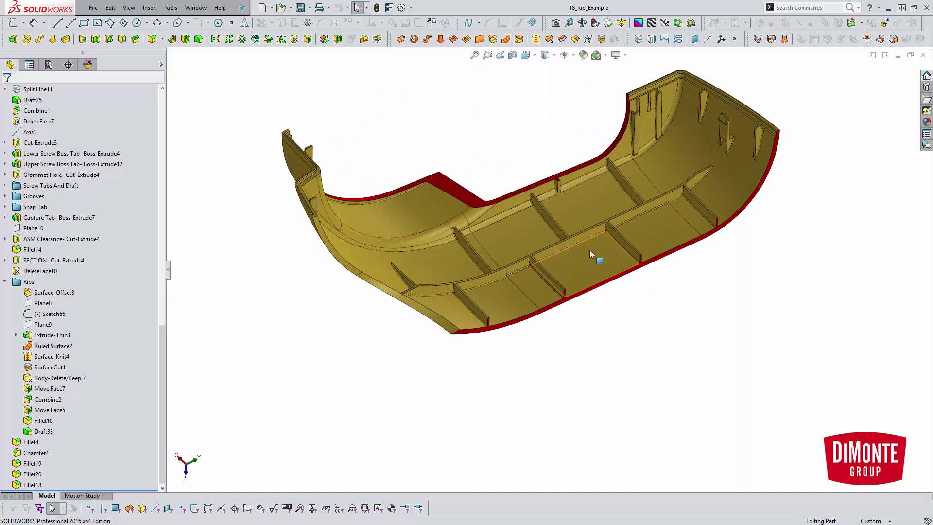
scroll(582, 246, "down", 2)
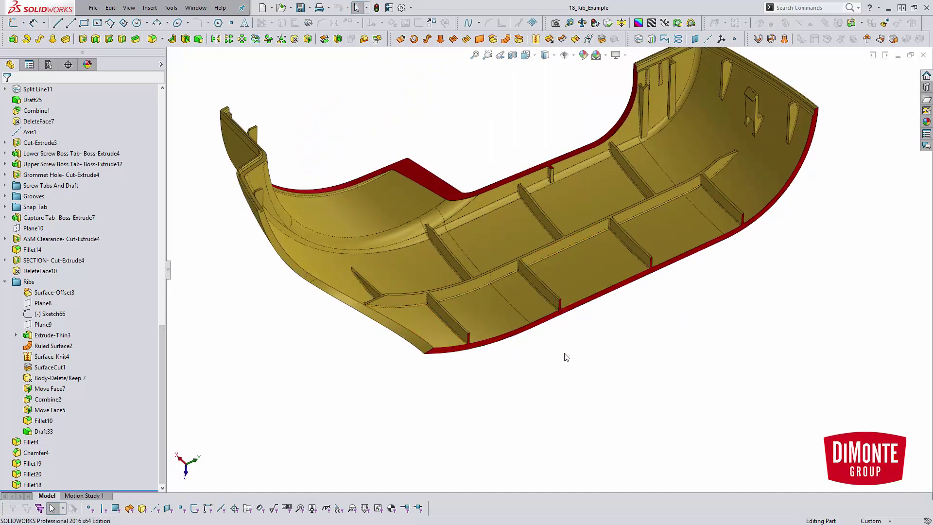
middle_click_drag(566, 357, 555, 351, "ctrl")
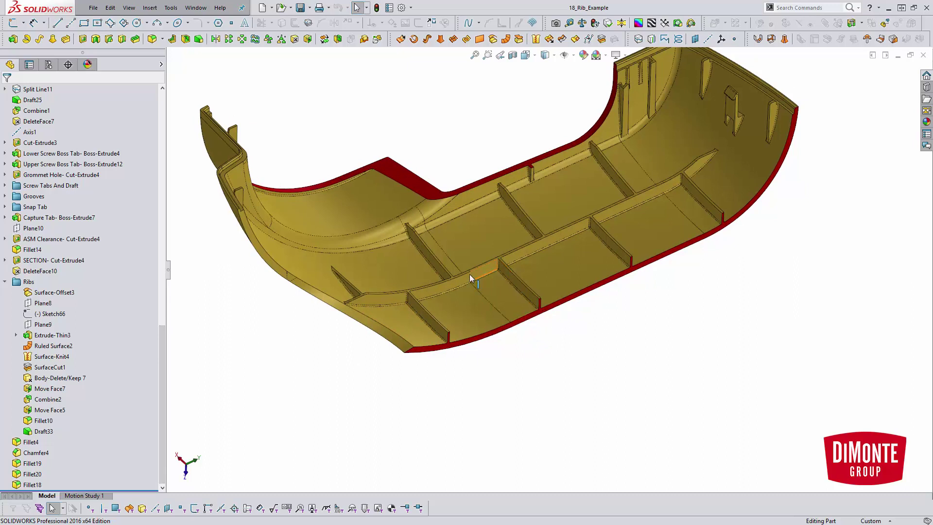
right_click(47, 302)
left_click(78, 266)
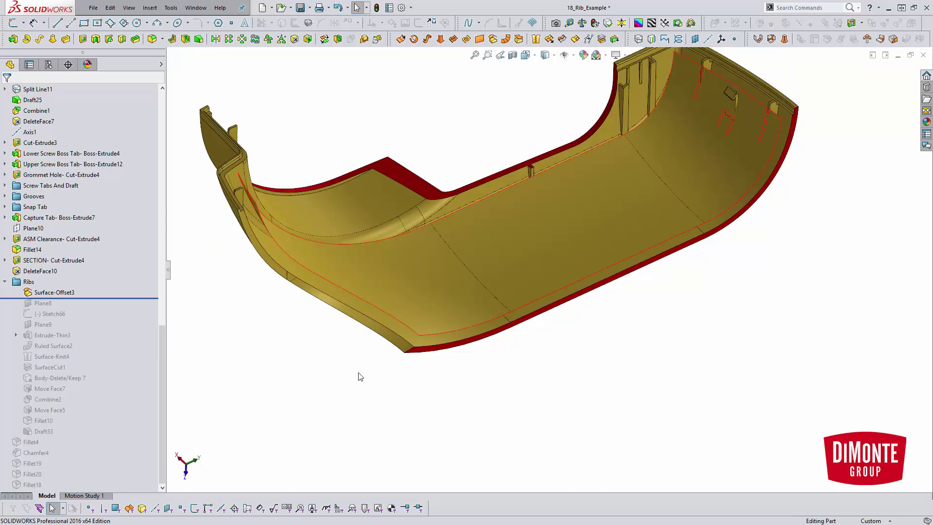
- Review Surface-Offset3's Face<1>-Face<3> at 6.00mm and accept it unchanged
left_click(57, 293)
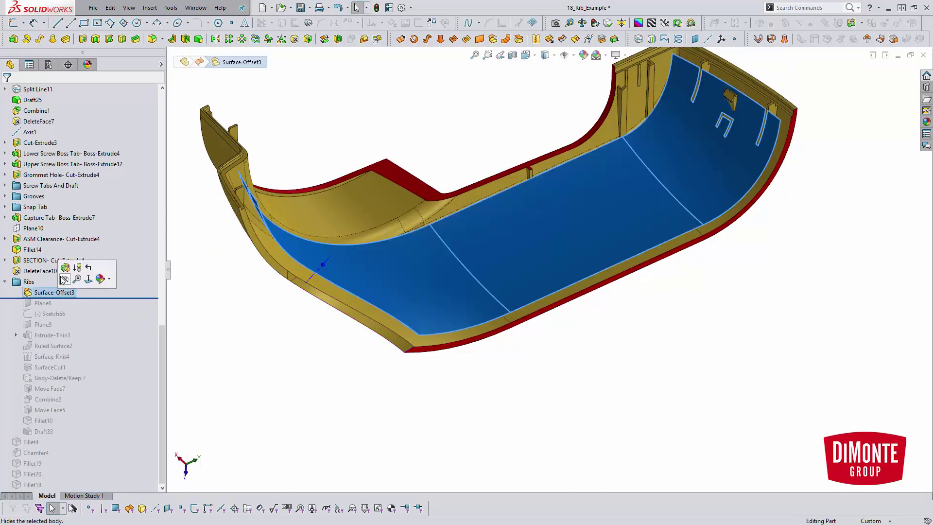
left_click(73, 272)
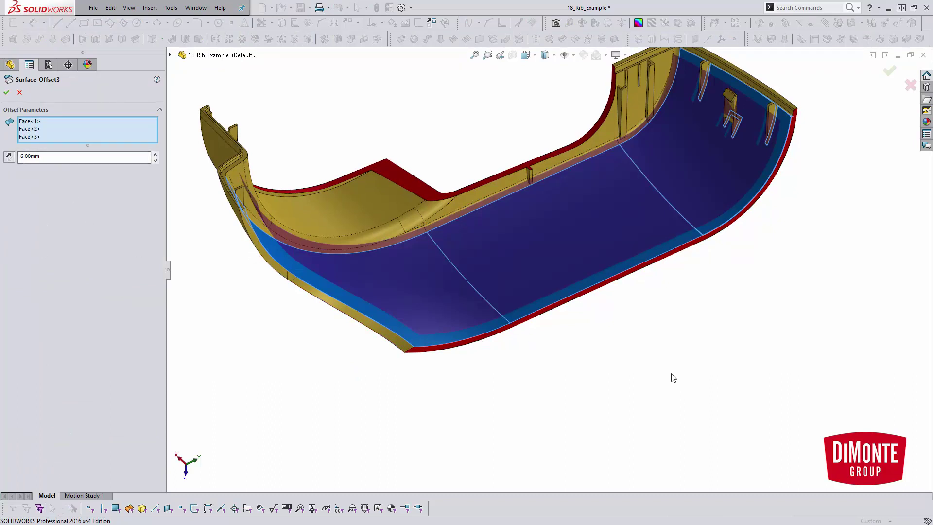
left_click(445, 311)
left_click(511, 272)
left_click(453, 289)
left_click(524, 267)
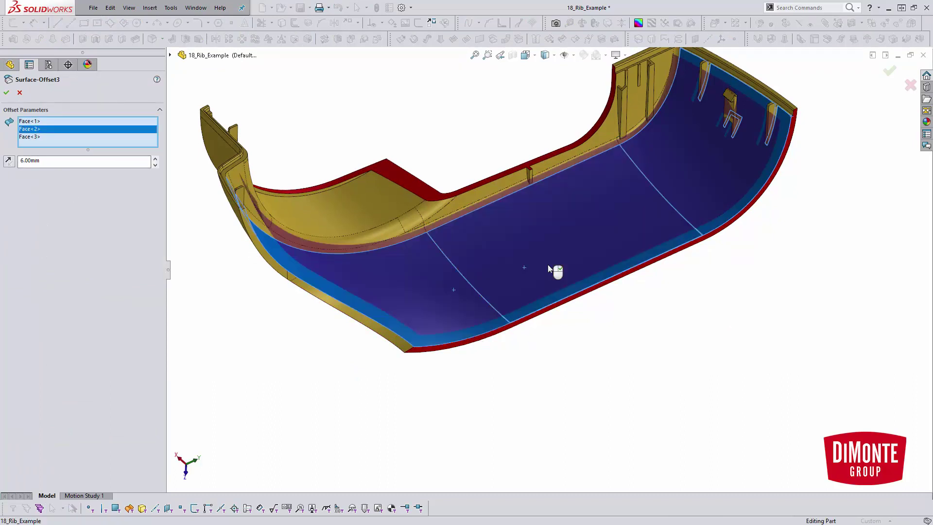
scroll(703, 318, "up", 3)
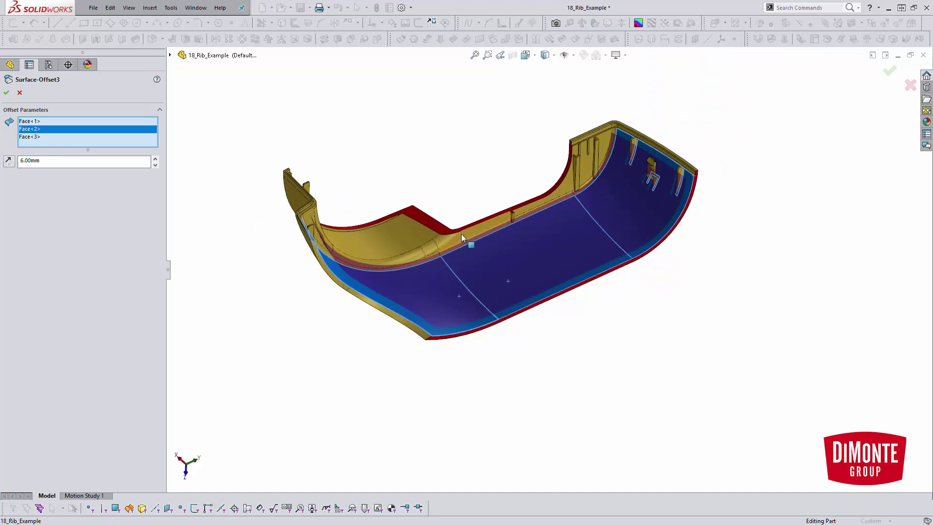
left_click(6, 92)
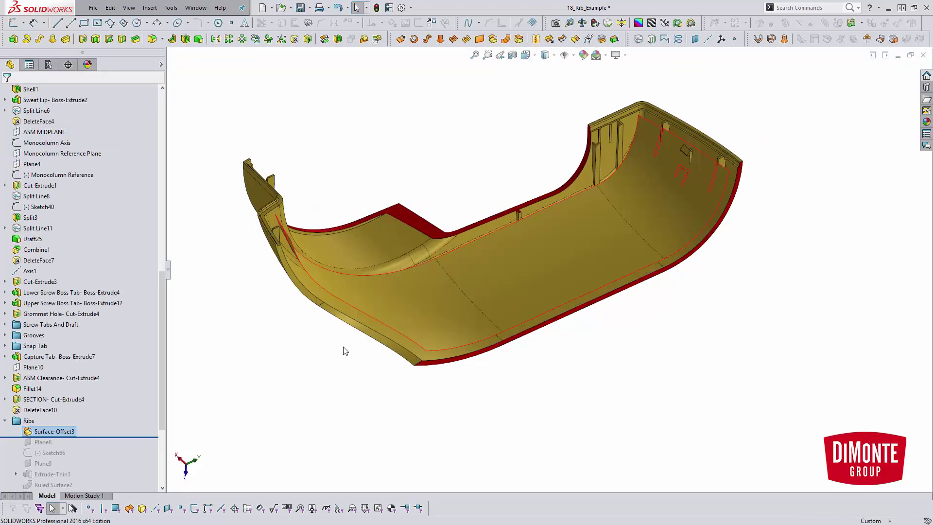
scroll(72, 357, "down", 3)
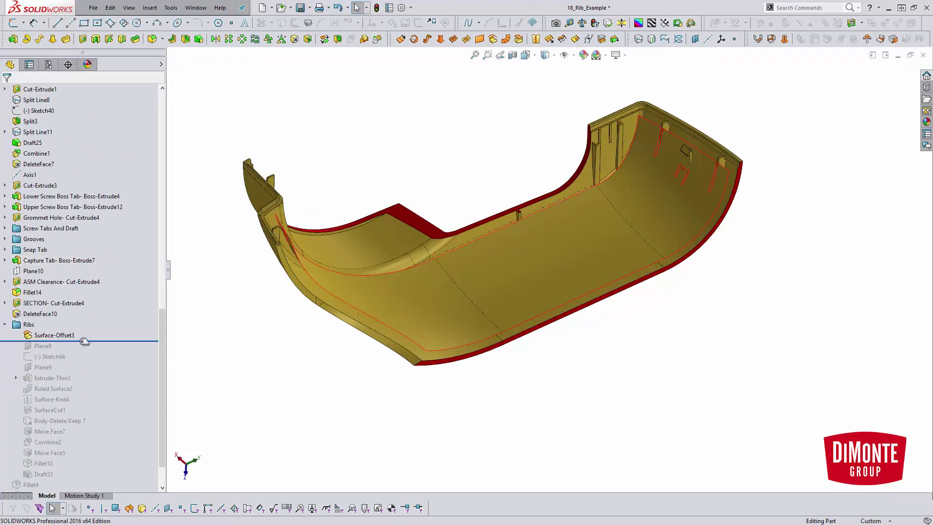
- Roll forward past Plane8, Sketch66 and Plane9 until the ribs reappear
left_click_drag(83, 342, 82, 372)
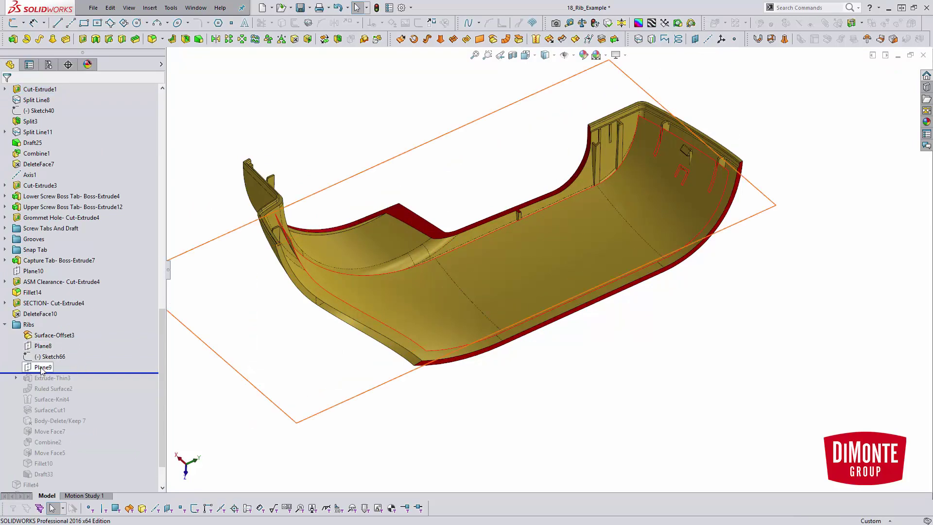
left_click(42, 346)
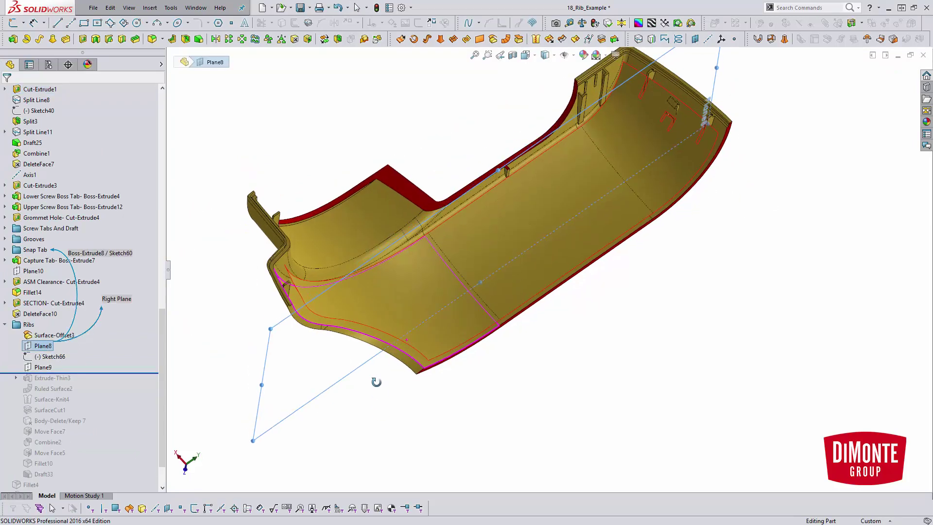
left_click(193, 371)
mouse_move(113, 373)
left_mouse_down()
mouse_move(112, 381)
mouse_move(22, 380)
left_mouse_up()
- Edit Sketch67, viewing it normal to its plane from the reverse side, zoomed out
left_click(62, 387)
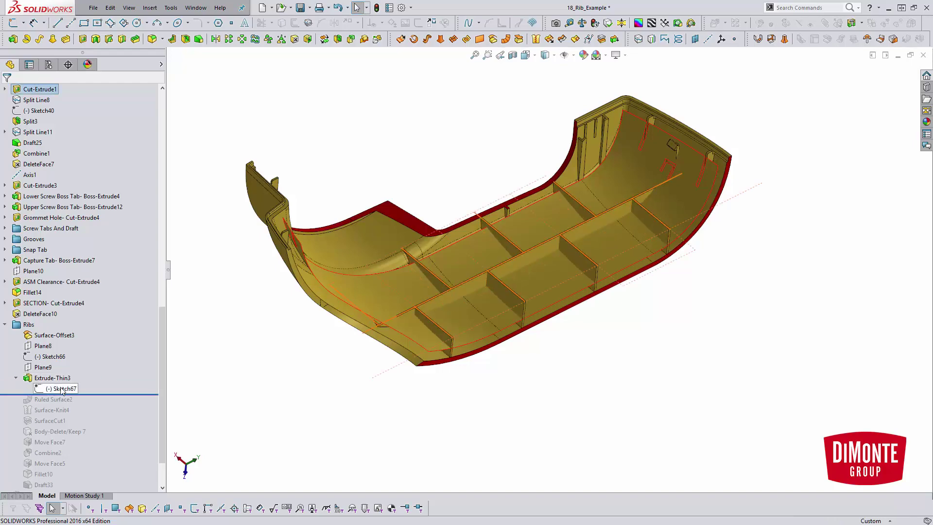
left_click(72, 370)
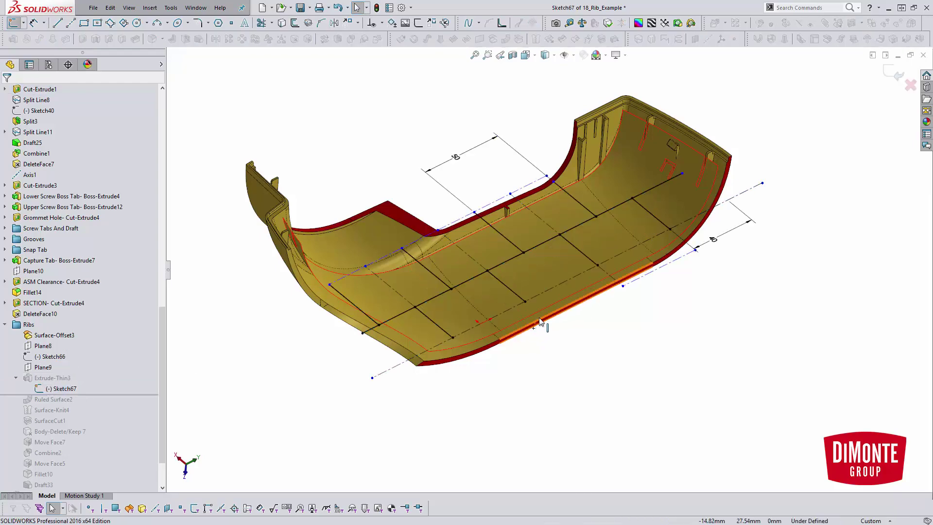
key("space")
left_click(602, 125)
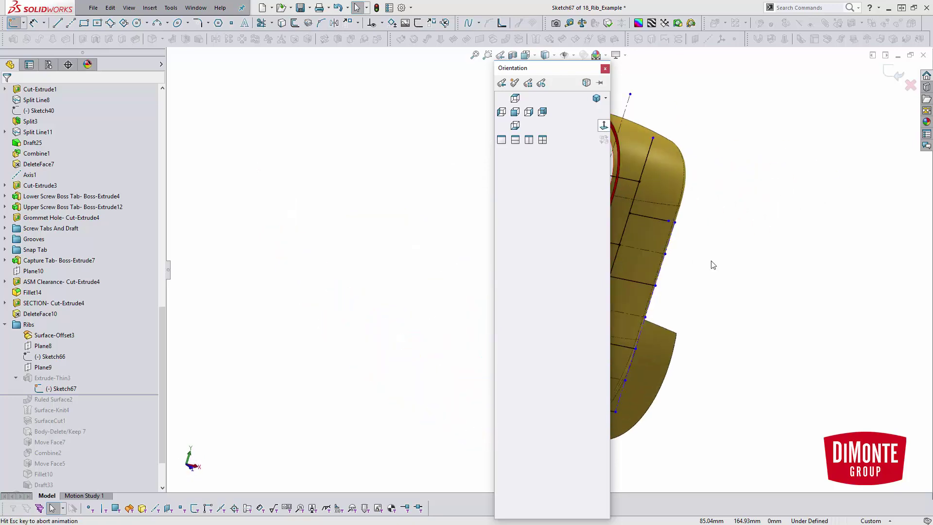
key("ctrl+8")
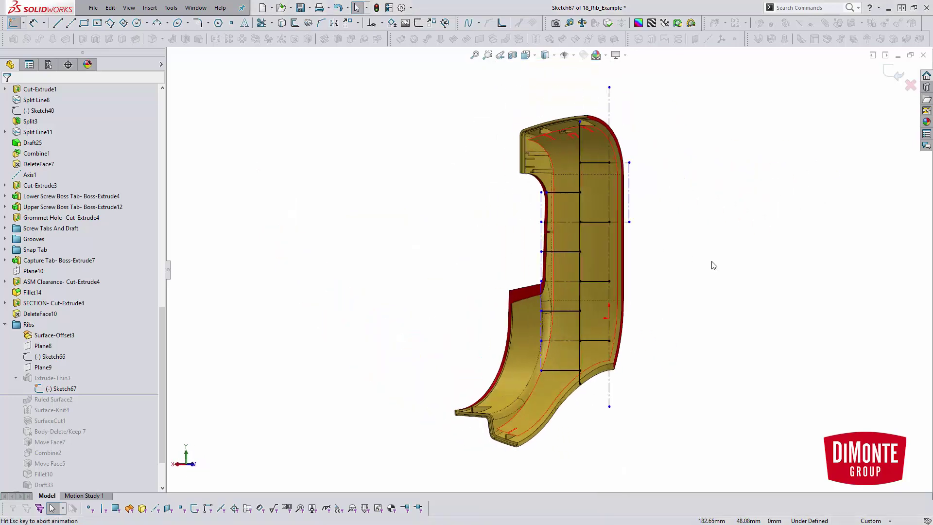
key("z")
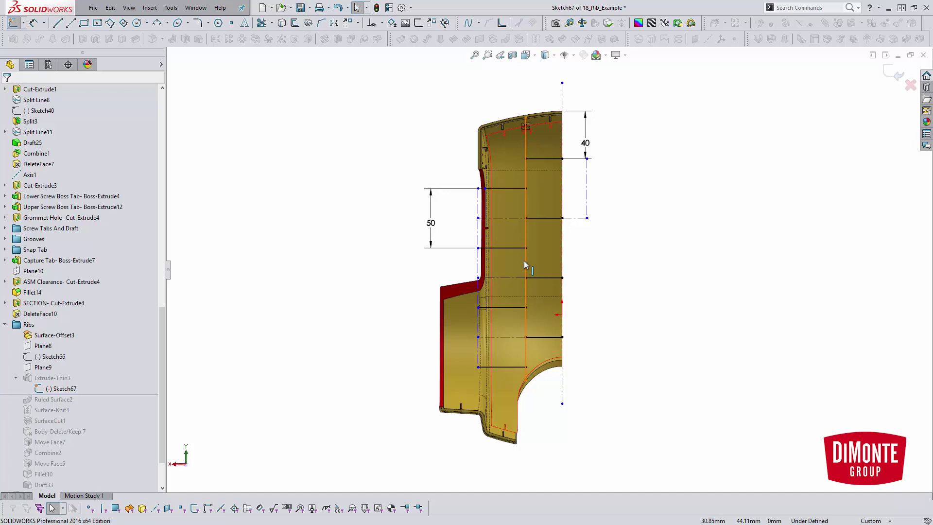
- Inspect the rib lines, change the 50 rib spacing to 45, then undo back to 50
left_click(513, 249)
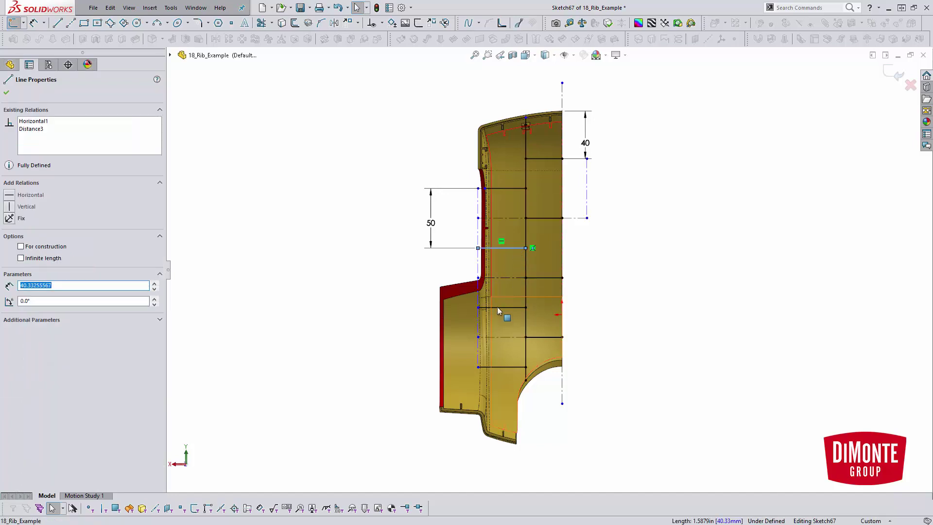
left_click(479, 296)
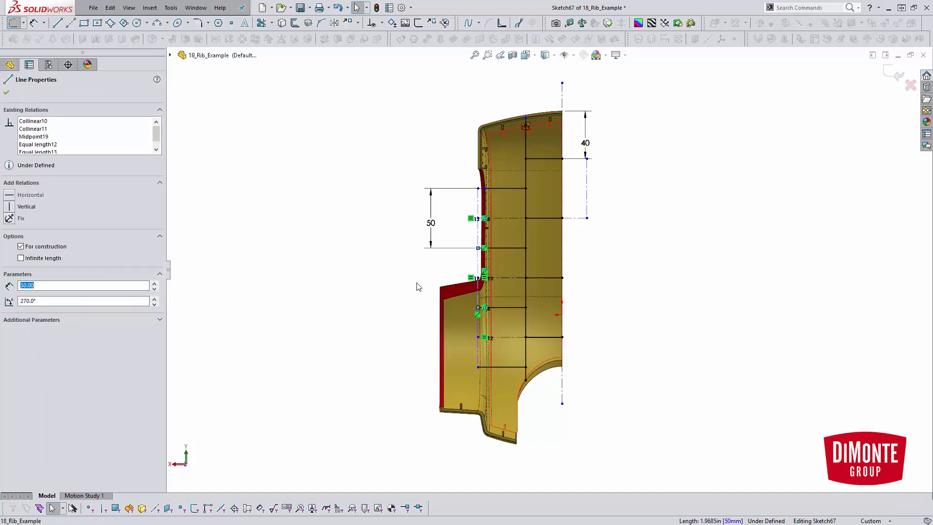
left_click(426, 272)
double_click(430, 222)
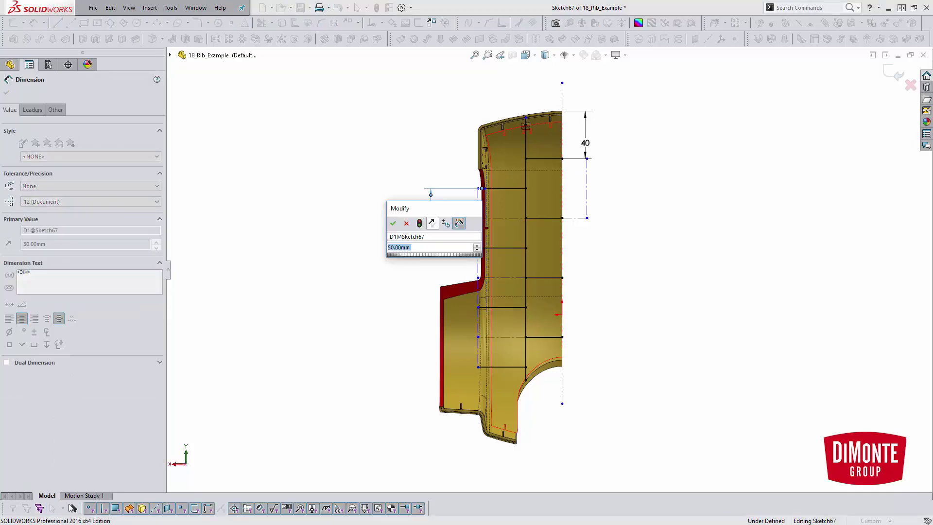
type("45")
key("Return")
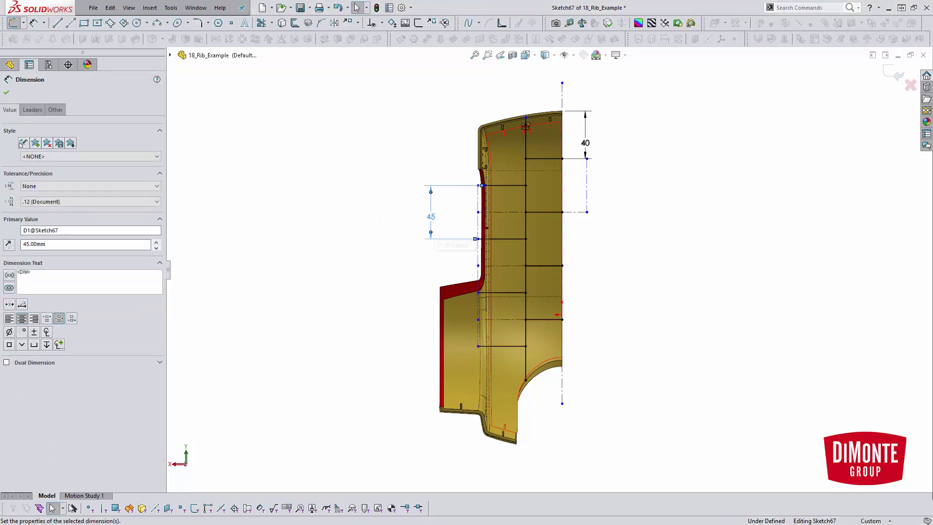
key("ctrl+z")
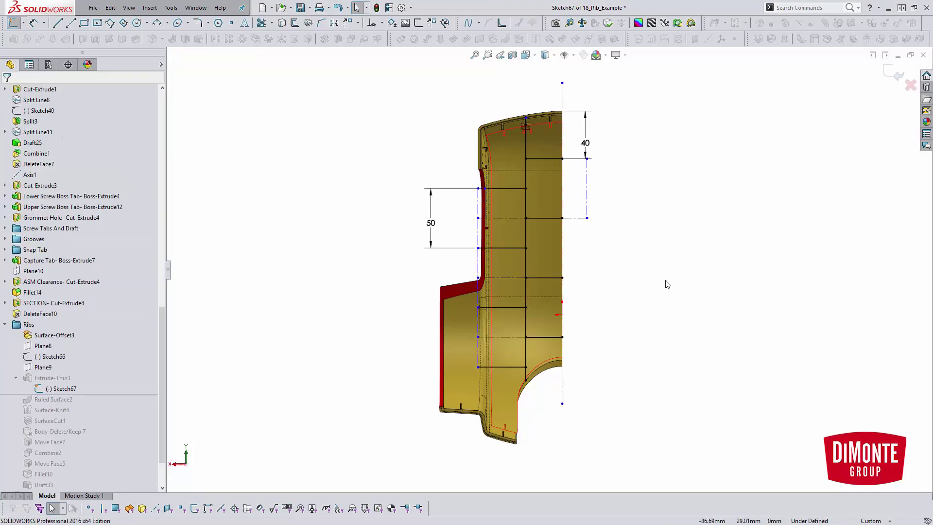
mouse_move(591, 287)
middle_mouse_down()
mouse_move(562, 118)
mouse_move(570, 264)
mouse_move(711, 235)
middle_mouse_up()
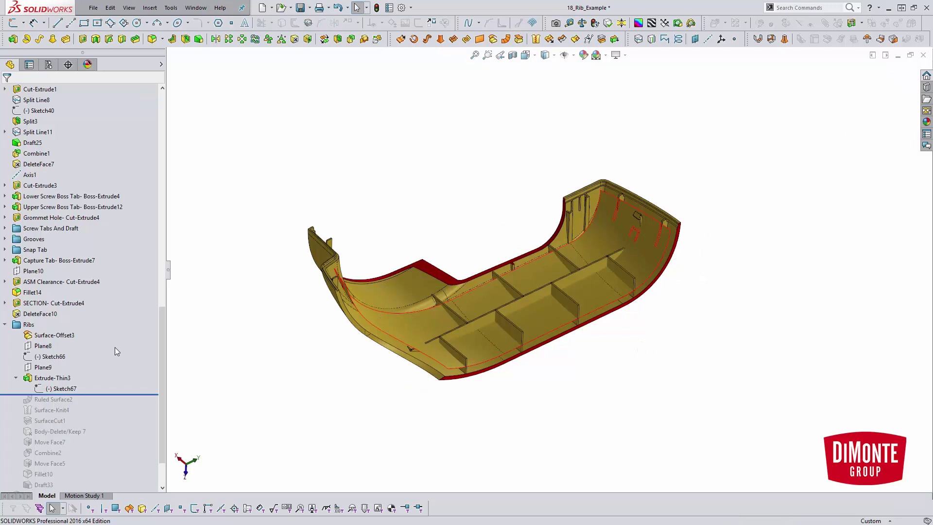
- Review Extrude-Thin3 (Up To Body, Mid-Plane, 1.00mm thin ribs) and accept it unchanged
left_click(65, 388)
left_click(62, 361)
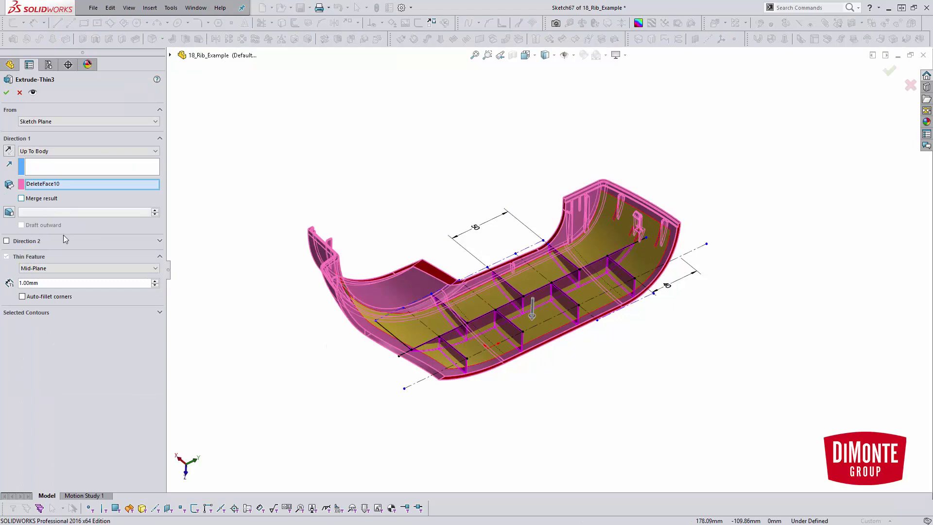
scroll(573, 343, "down", 3)
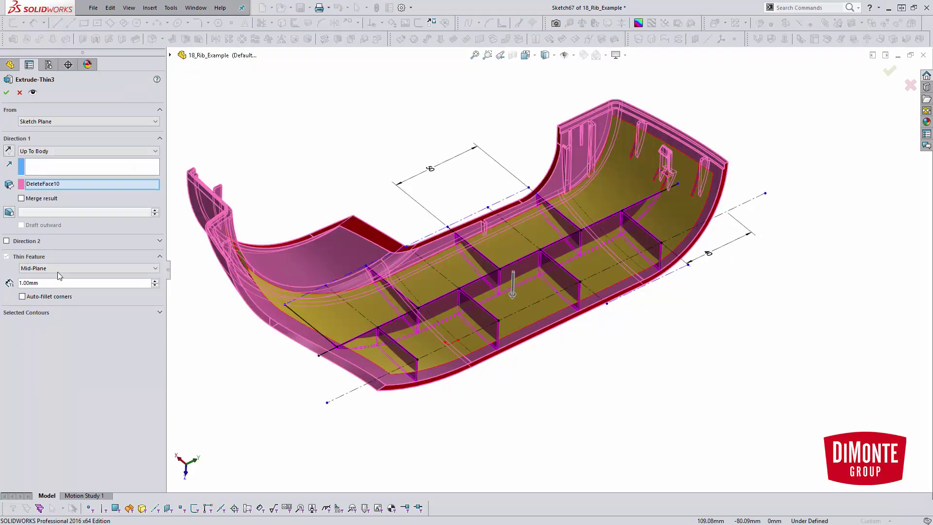
scroll(433, 291, "down", 5)
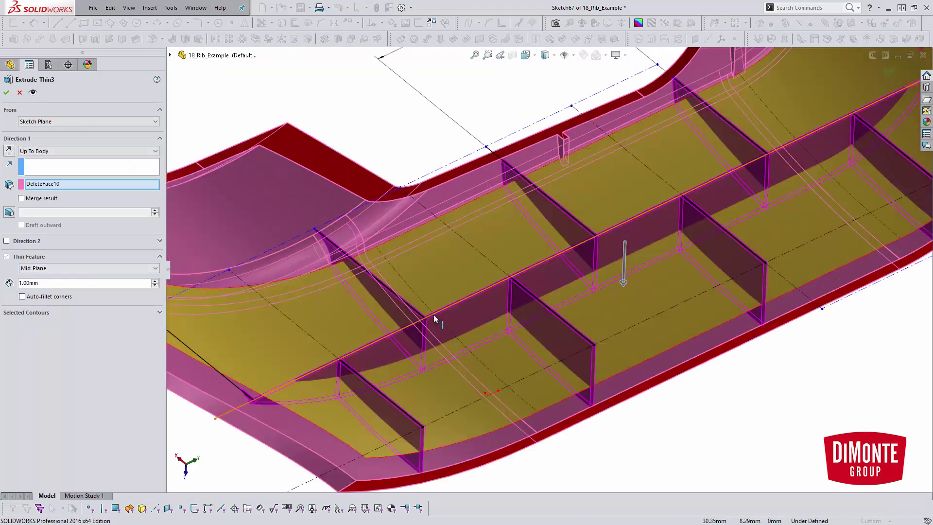
scroll(433, 314, "up", 5)
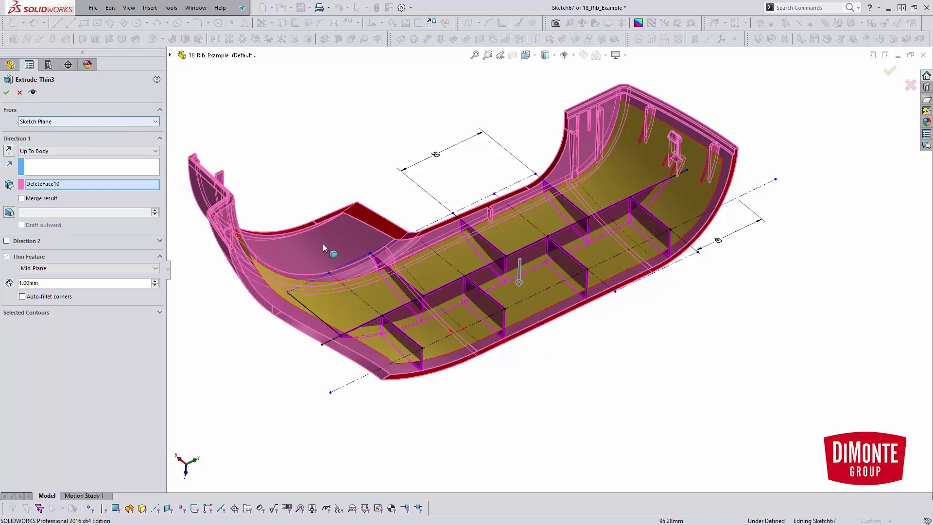
left_click(5, 92)
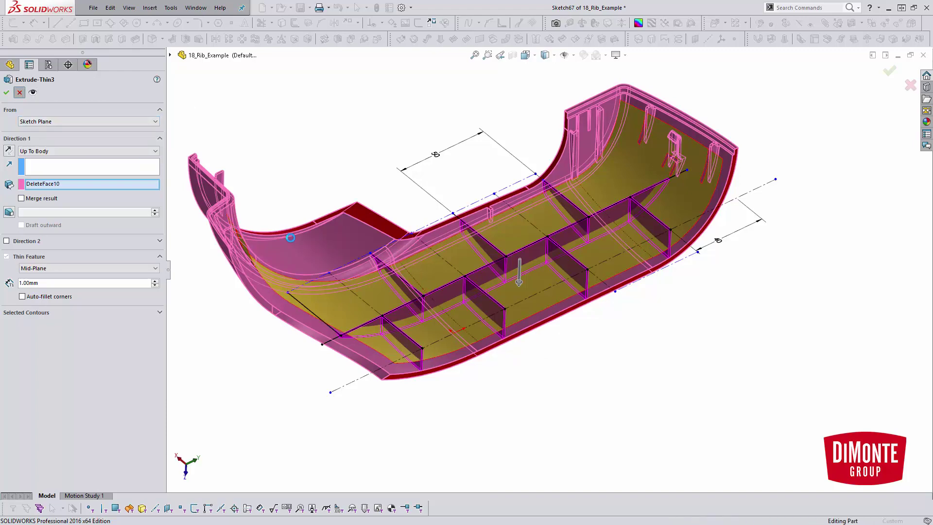
- Roll forward to just below Ruled Surface2 and review its settings
scroll(80, 320, "down", 2)
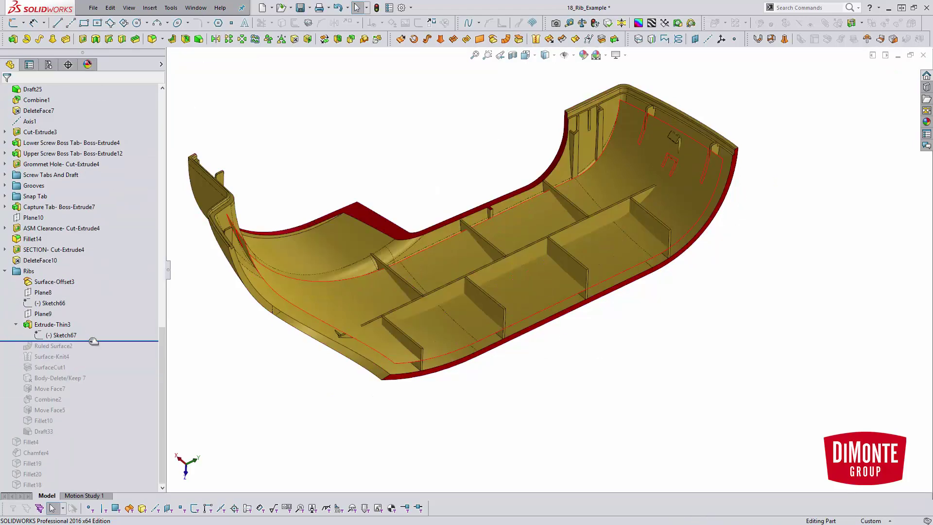
left_click_drag(93, 341, 93, 351)
left_click(51, 345)
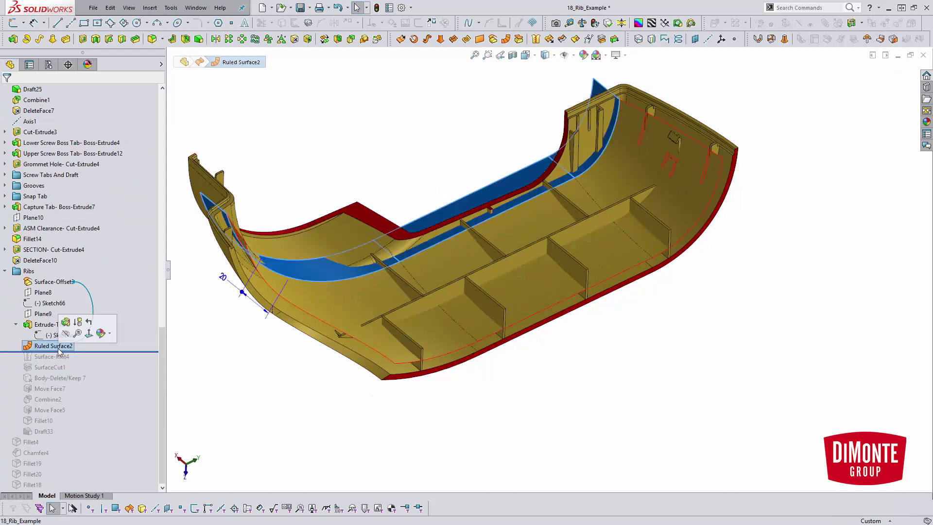
left_click(432, 150)
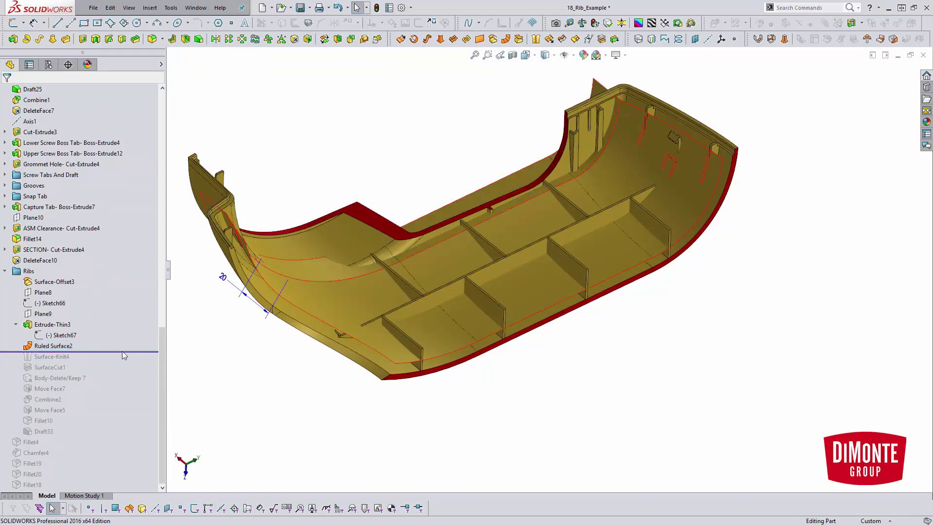
left_click(70, 353)
left_click(76, 322)
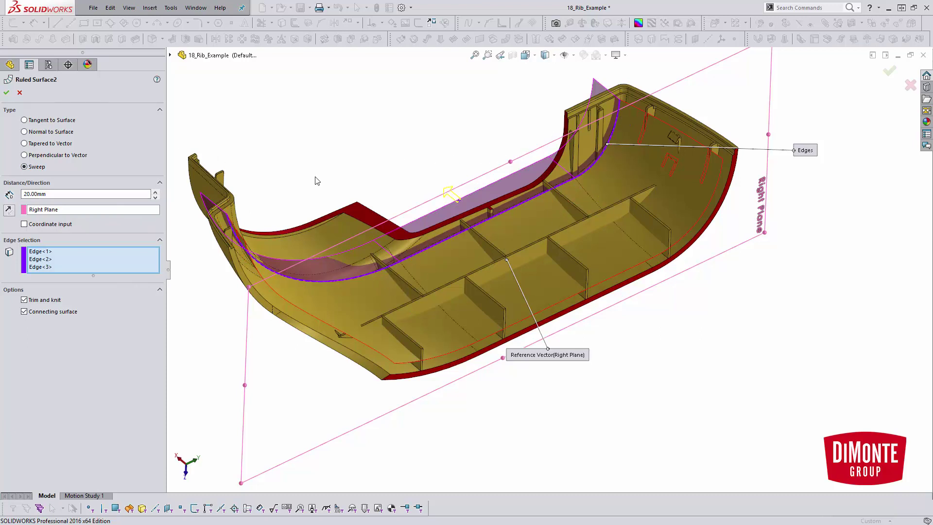
left_click(19, 92)
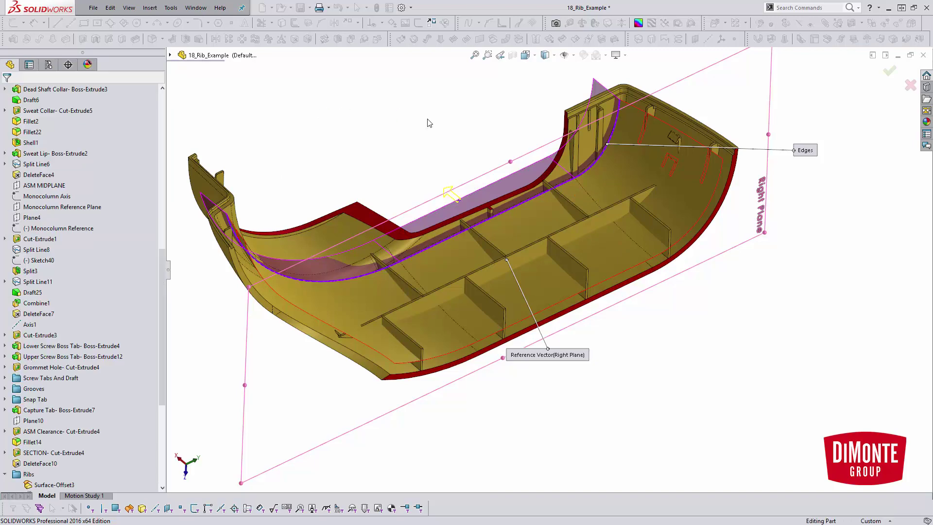
- Roll forward through the 20 mm sweep to include Surface-Knit4
scroll(43, 346, "down", 10)
scroll(43, 345, "down", 4)
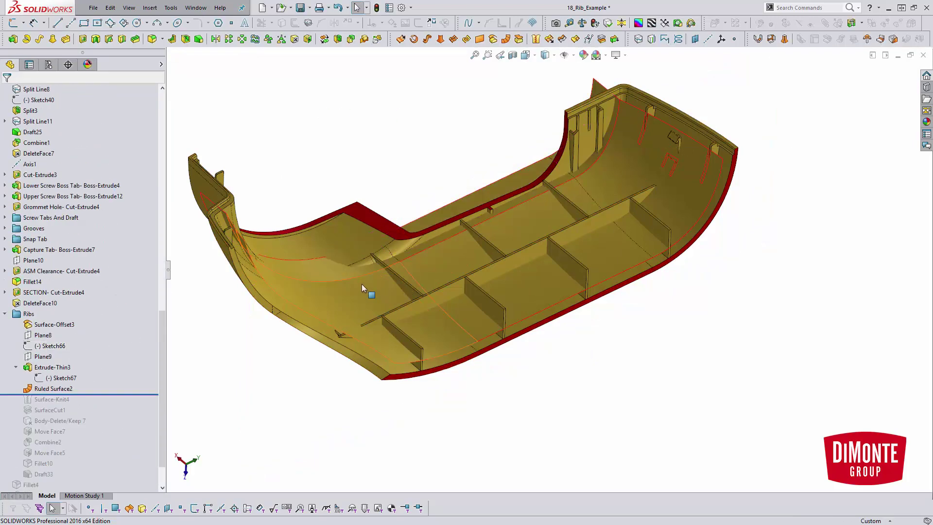
scroll(86, 340, "down", 3)
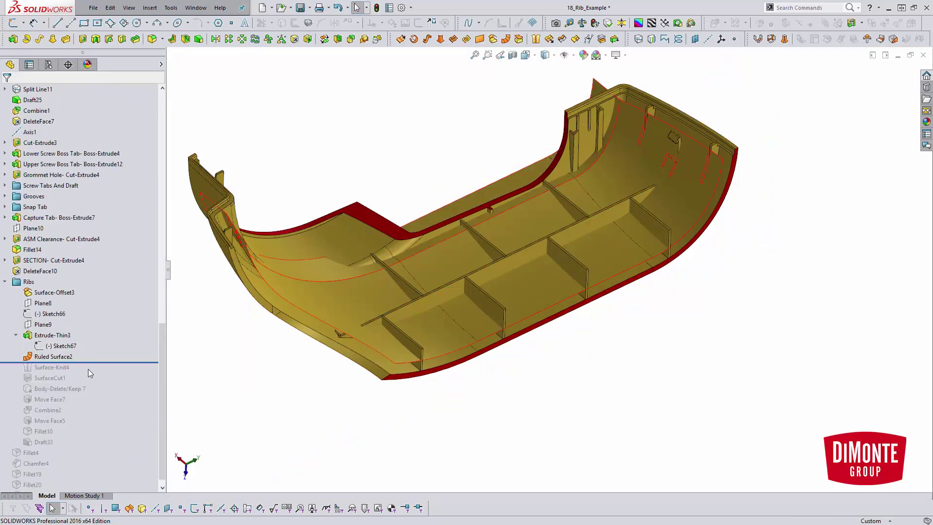
left_click_drag(88, 363, 92, 373)
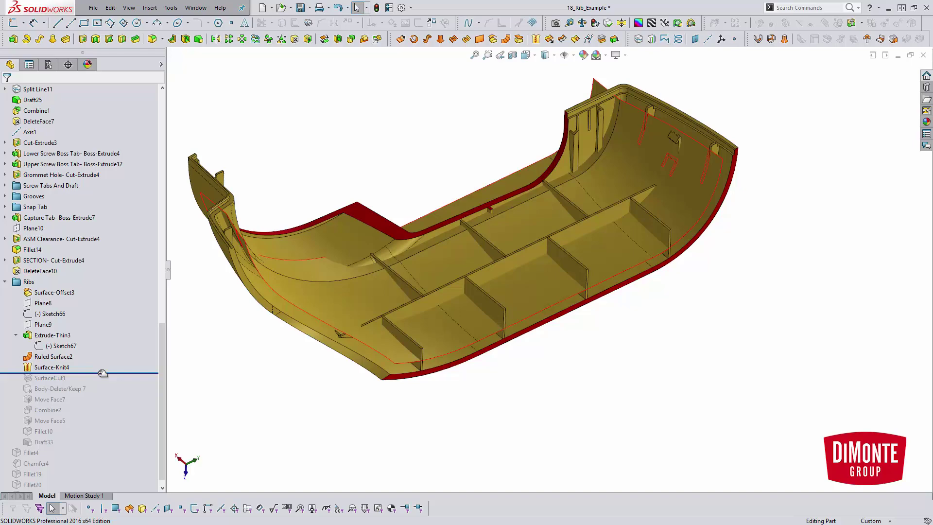
- Roll forward to SurfaceCut1 and confirm it trims the nine rib bodies with Surface-Knit4
left_click_drag(99, 373, 101, 382)
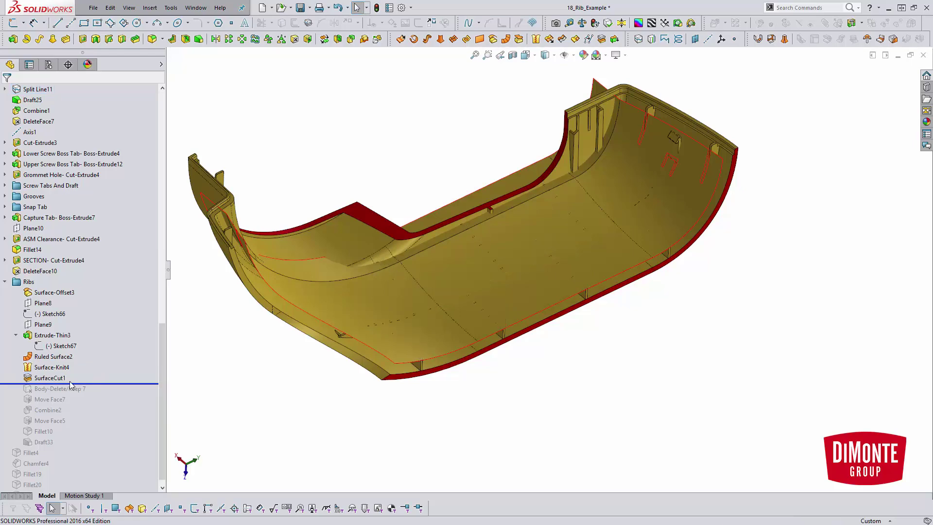
left_click(51, 378)
left_click(69, 353)
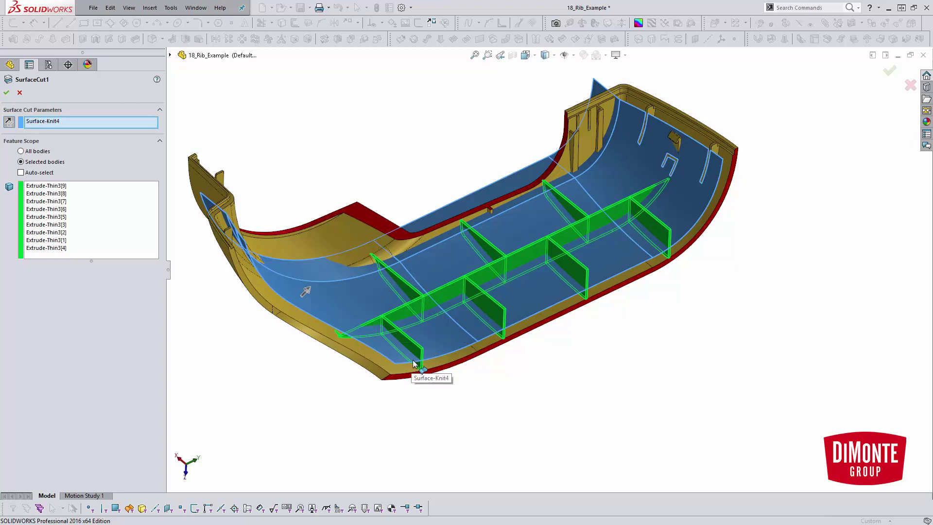
left_click(7, 92)
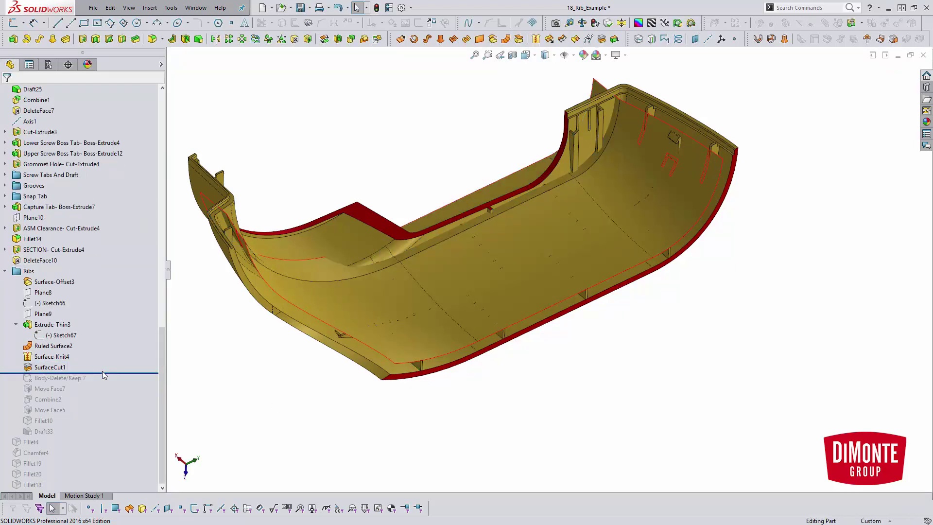
- Roll forward through Body-Delete/Keep 7 and Move Face7, reviewing its 5.00mm face offset
left_click_drag(103, 373, 101, 386)
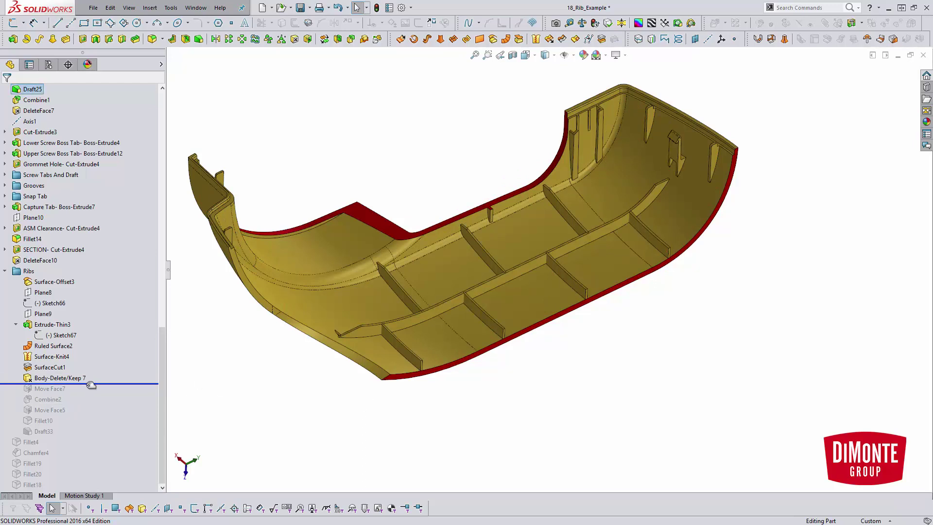
left_click_drag(90, 385, 92, 394)
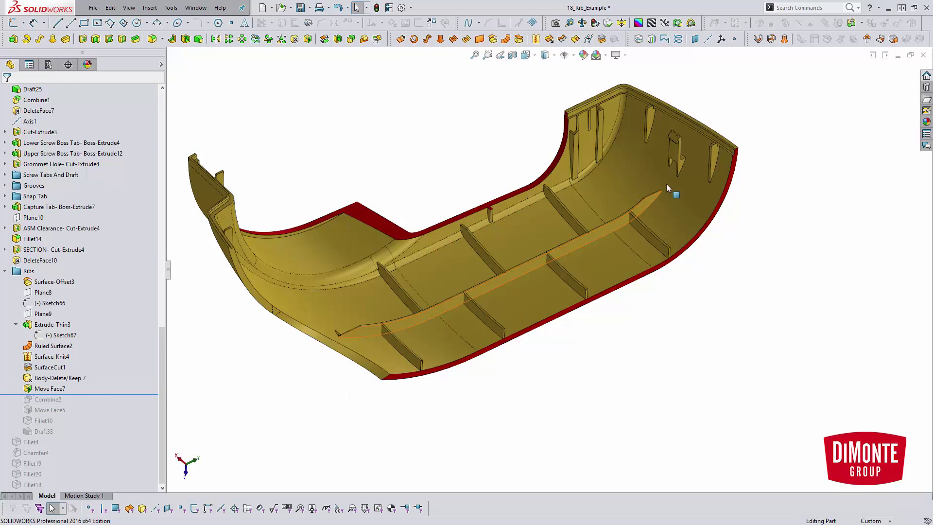
left_click(59, 388)
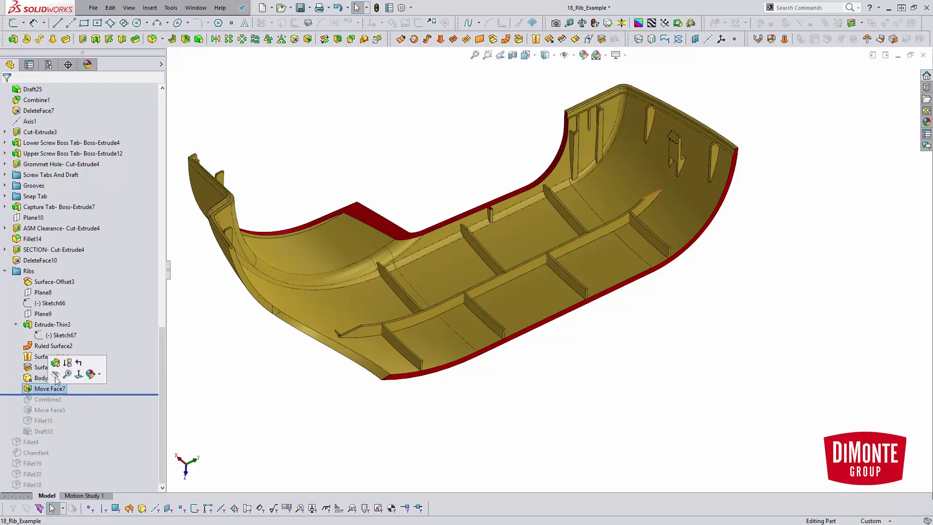
left_click(51, 367)
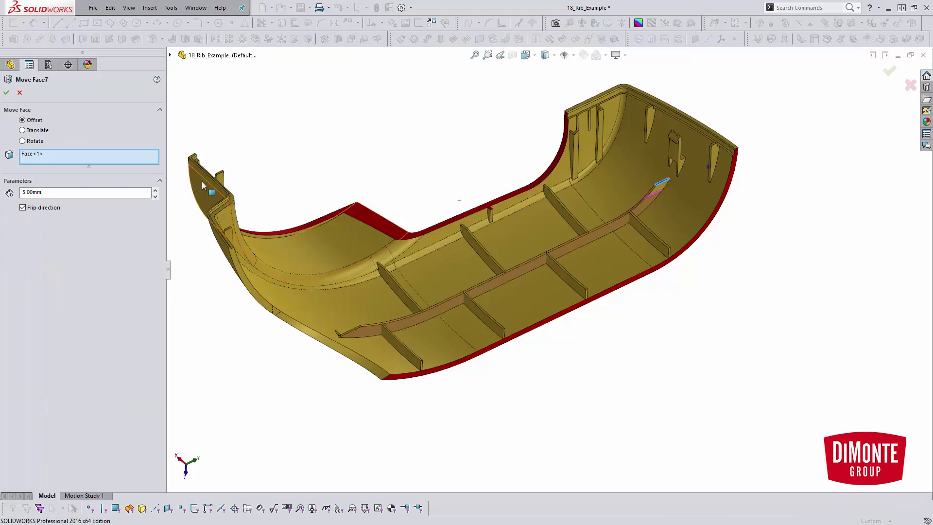
key("Return")
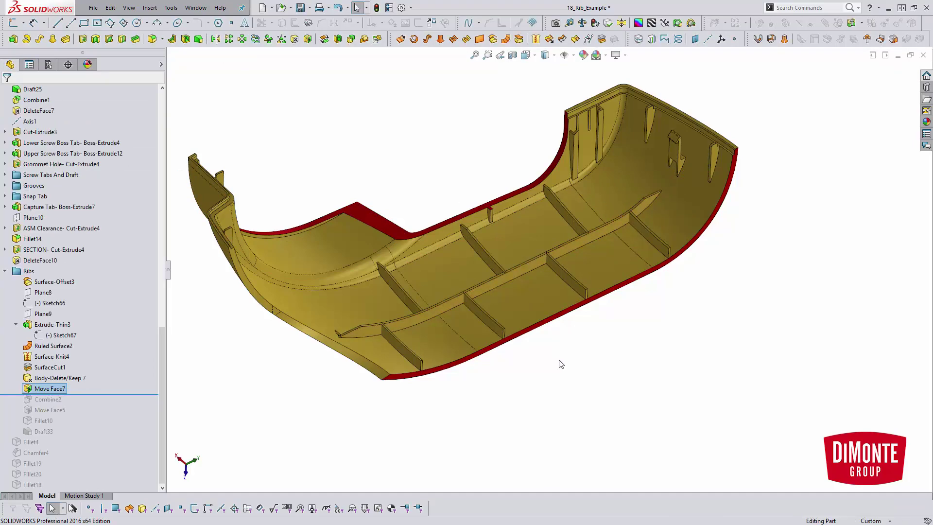
- Zoom to inspect the trimmed ribs and roll forward to include Combine2
scroll(678, 185, "down", 2)
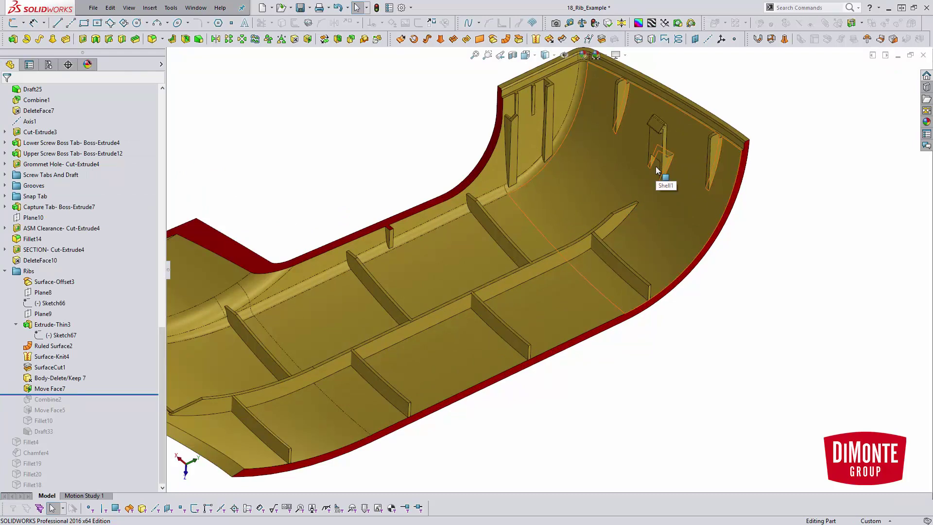
scroll(639, 234, "up", 3)
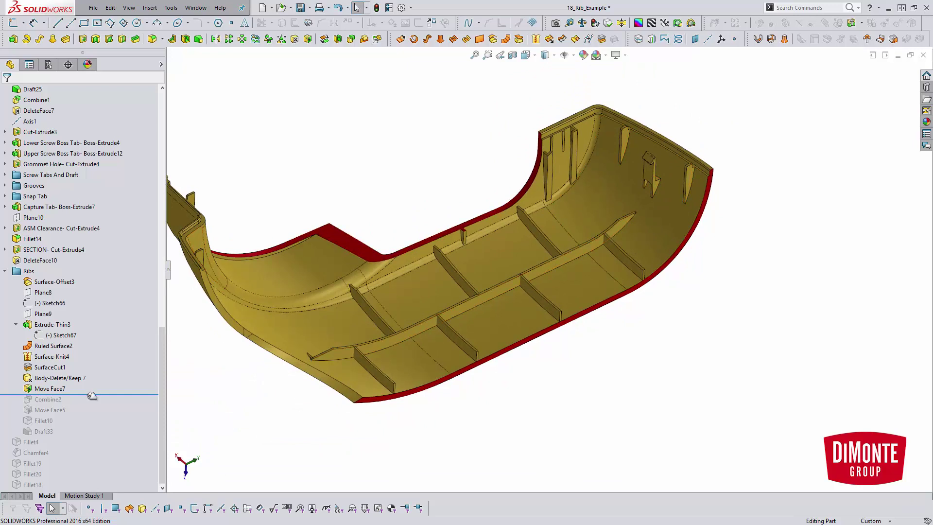
left_click_drag(89, 395, 89, 402)
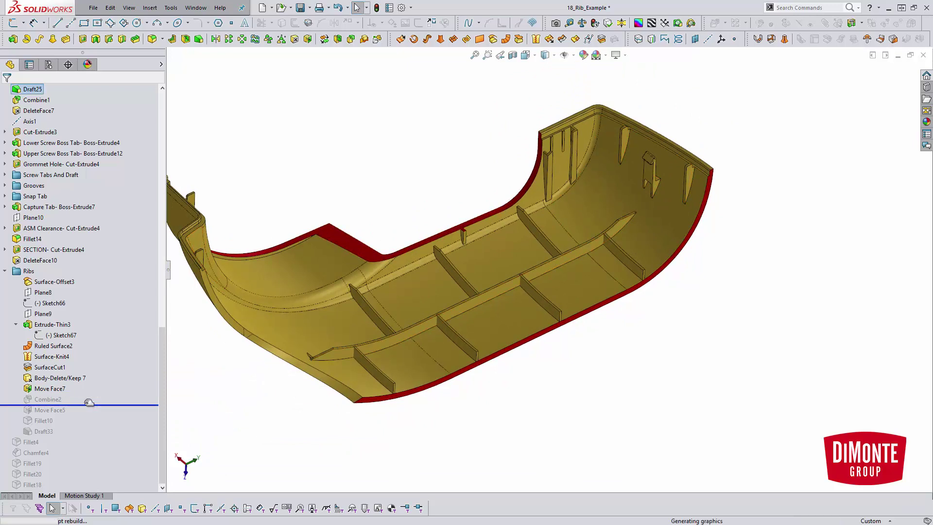
left_click(47, 399)
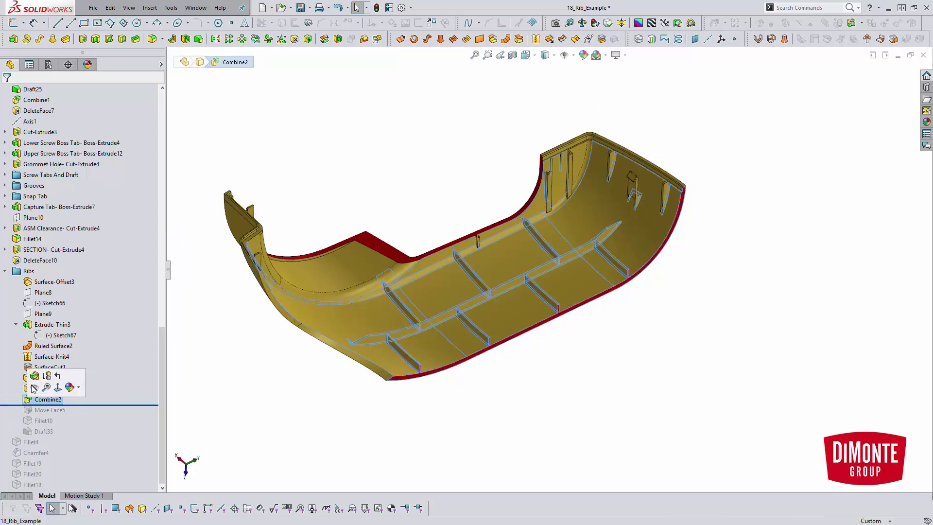
left_click(34, 375)
right_click(94, 194)
left_click(121, 199)
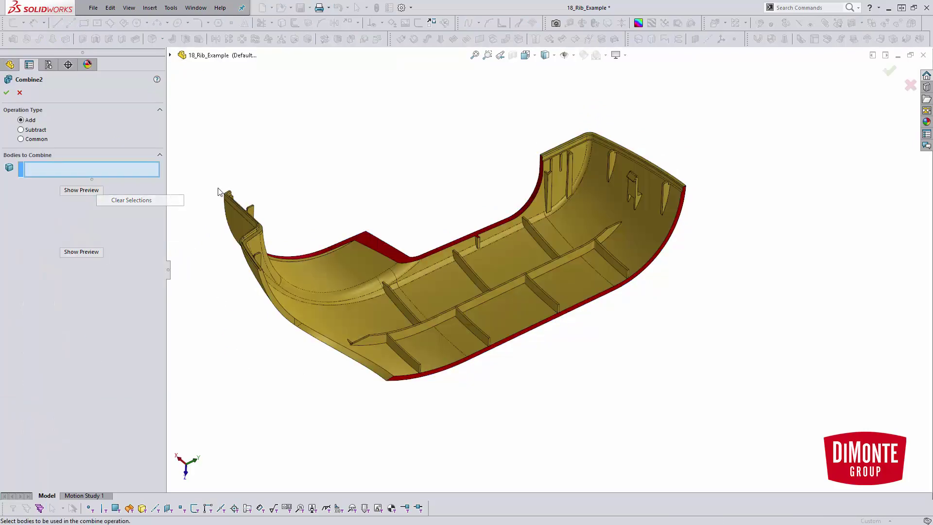
left_click_drag(200, 125, 749, 426)
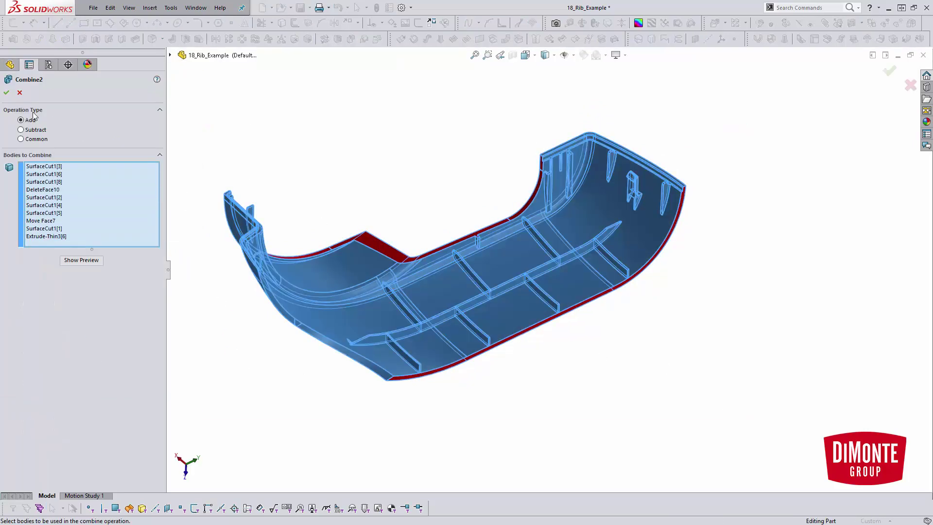
left_click(7, 92)
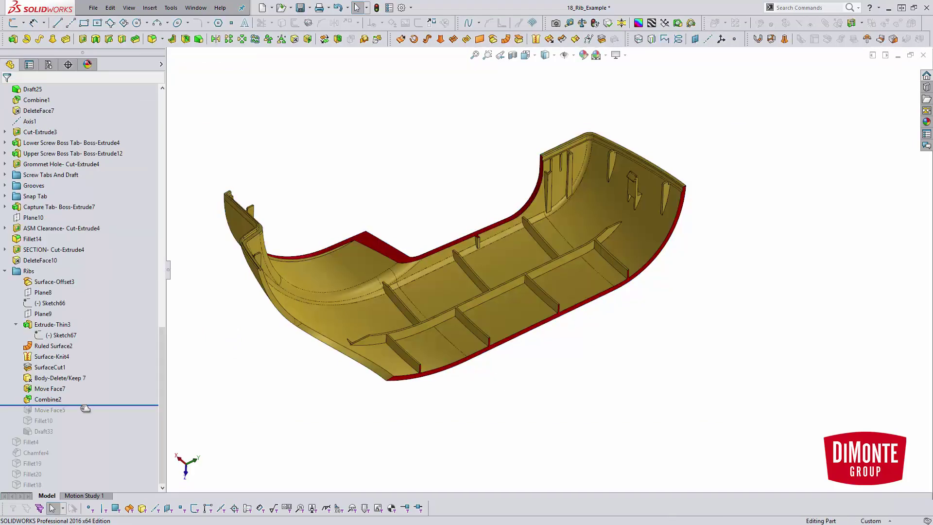
left_click_drag(84, 406, 84, 414)
scroll(375, 335, "down", 5)
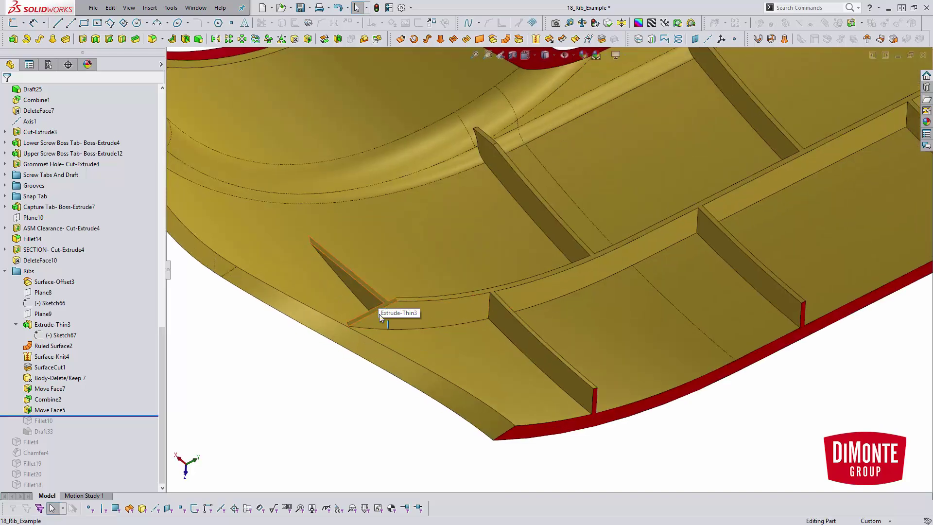
left_click(34, 414)
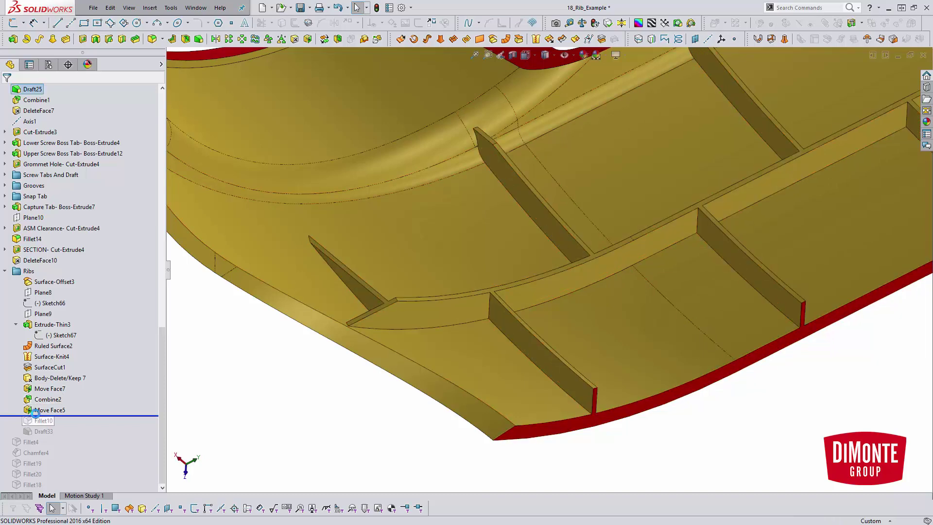
left_click(49, 409)
left_click(43, 395)
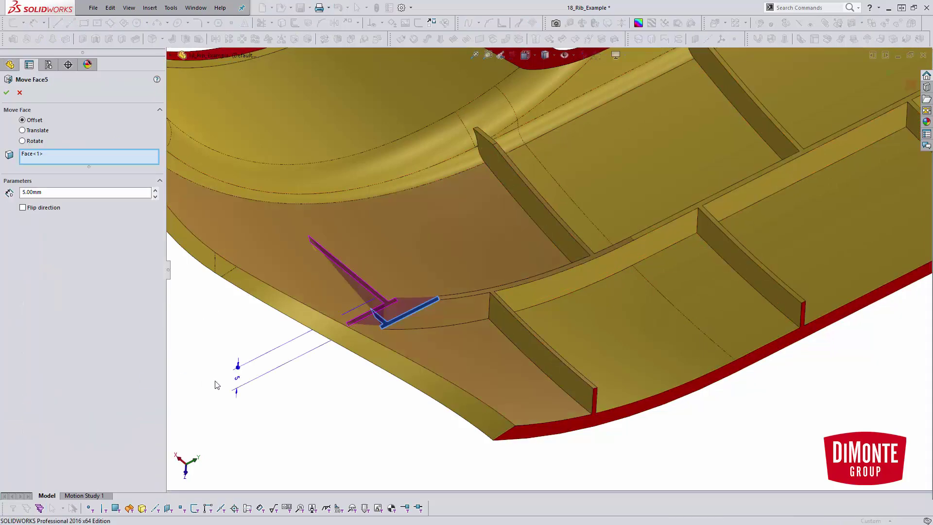
left_click(20, 93)
scroll(583, 260, "up", 5)
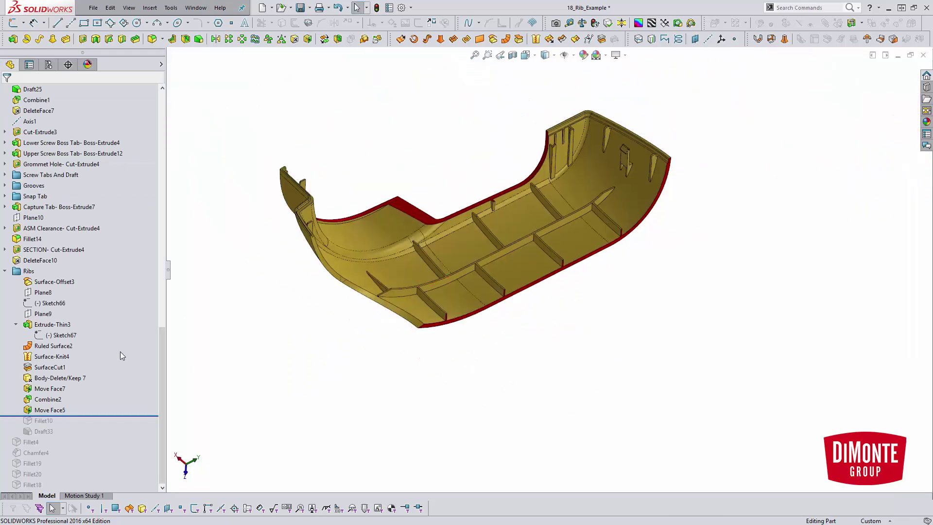
- Roll forward through Fillet10 and Draft33, reviewing the 0.5° parting-line draft from Front Plane
left_click_drag(73, 415, 73, 426)
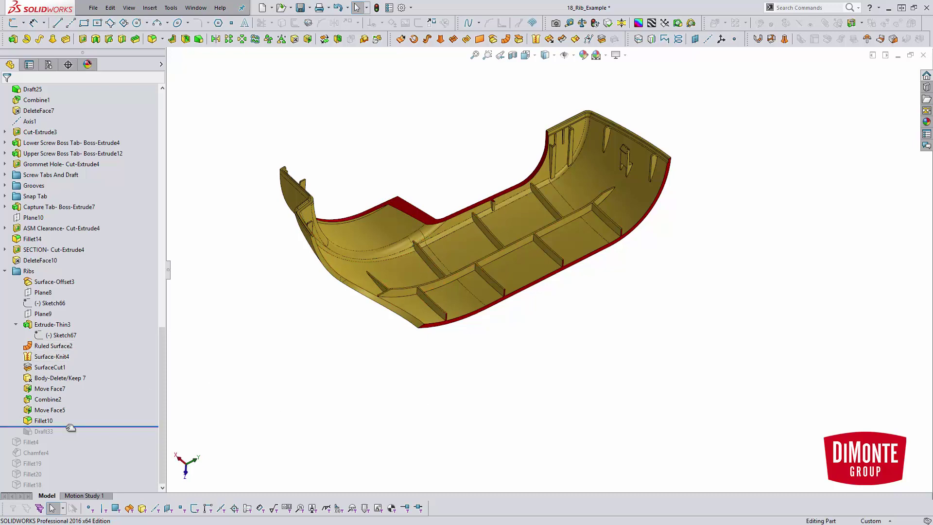
left_click_drag(70, 428, 66, 433)
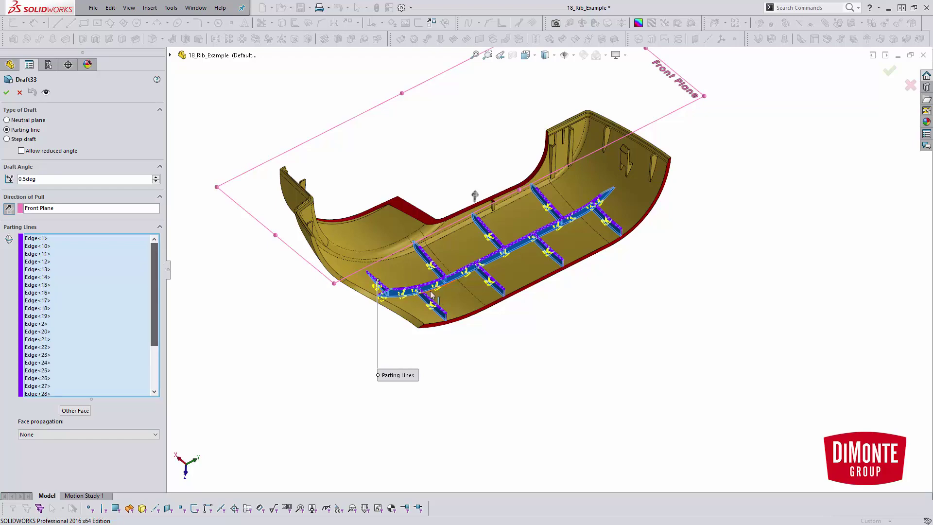
scroll(431, 294, "down", 5)
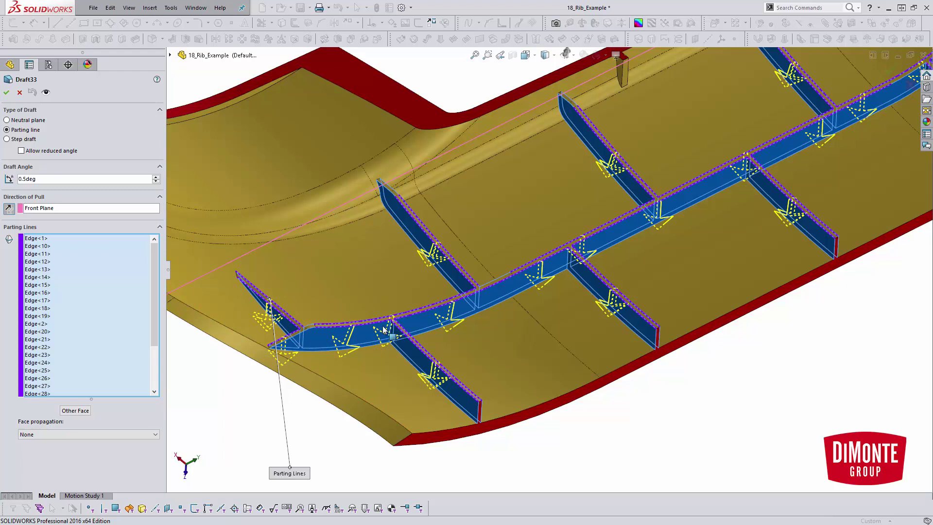
scroll(558, 315, "up", 2)
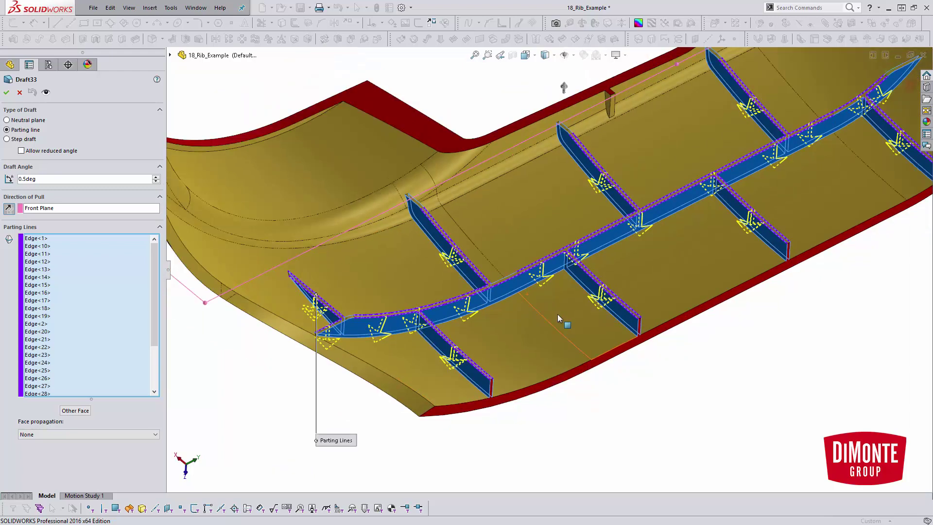
scroll(557, 314, "up", 3)
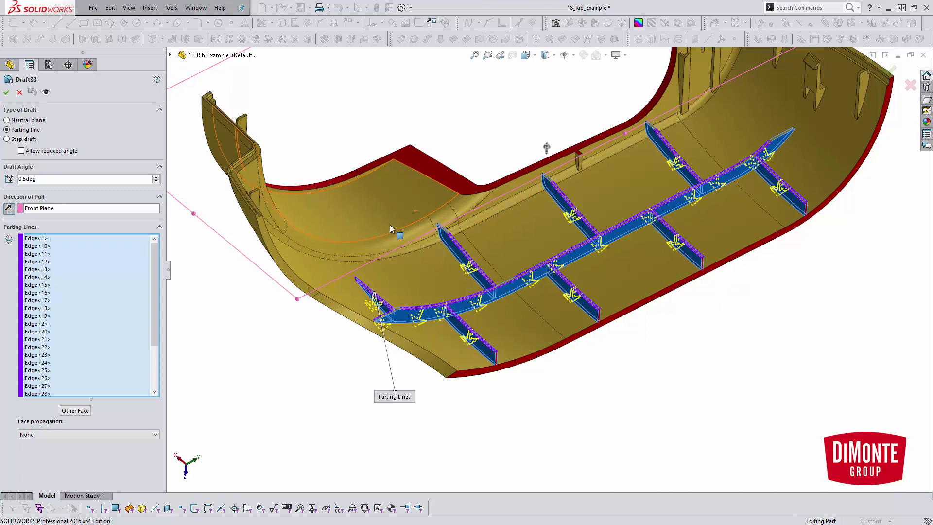
left_click(19, 92)
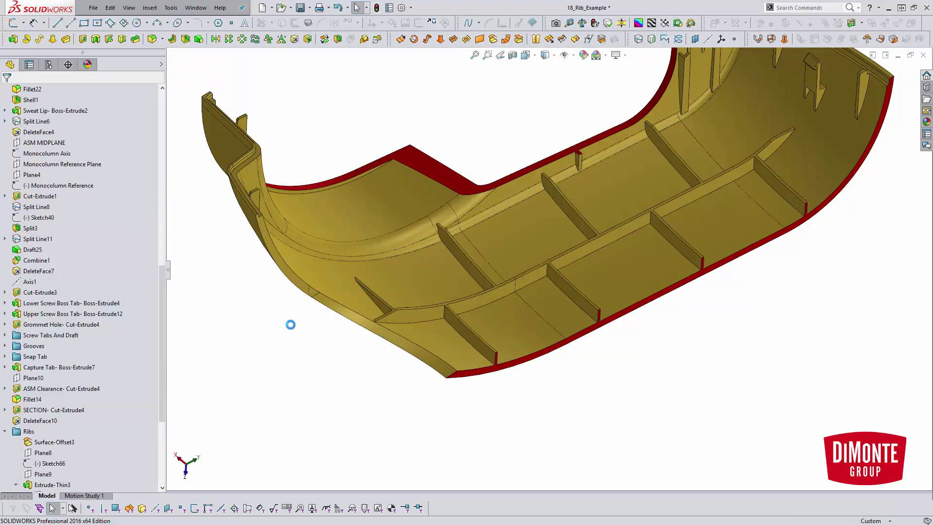
- Fit the part in view and roll forward to include Fillet4
scroll(100, 354, "down", 5)
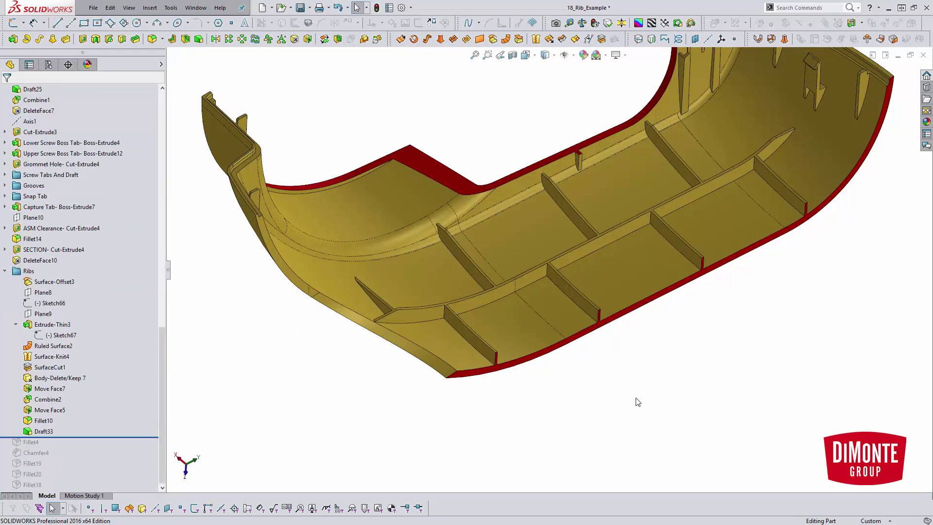
key("f")
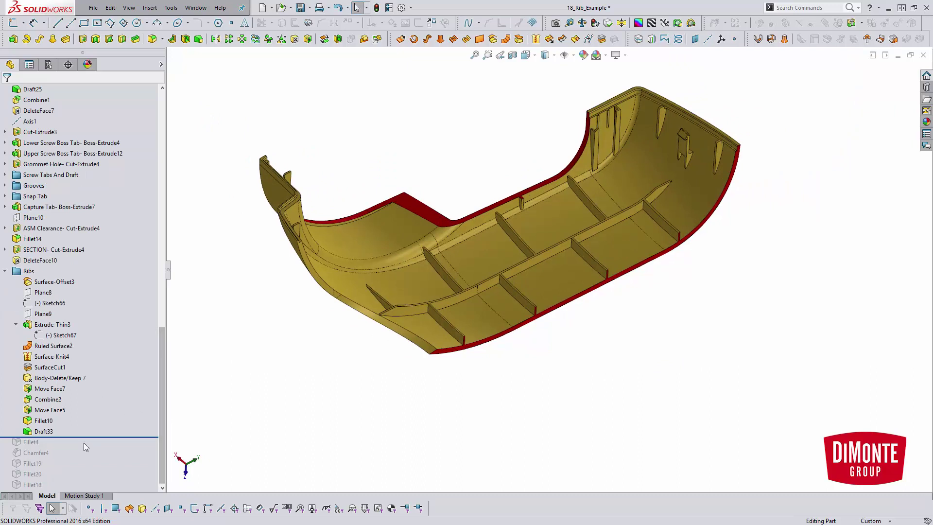
left_click_drag(87, 437, 86, 443)
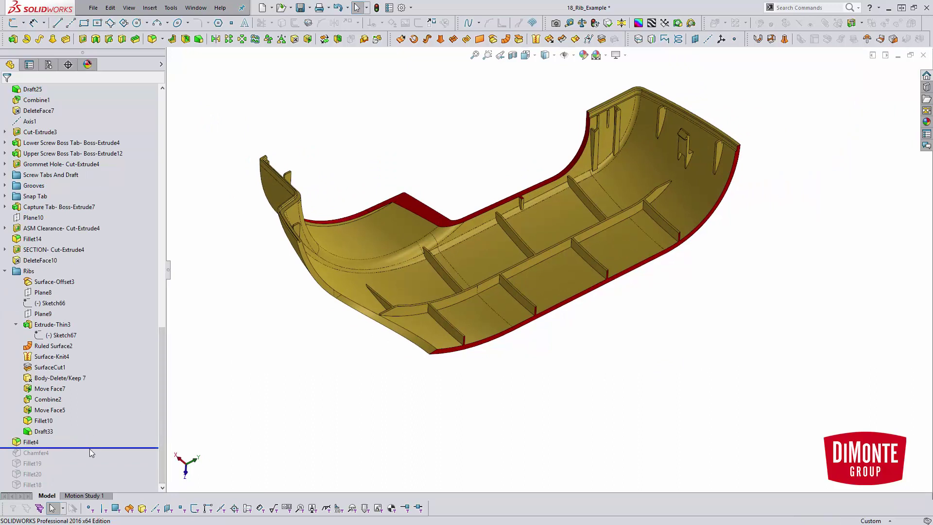
left_click(152, 39)
scroll(487, 277, "down", 2)
scroll(488, 278, "down", 2)
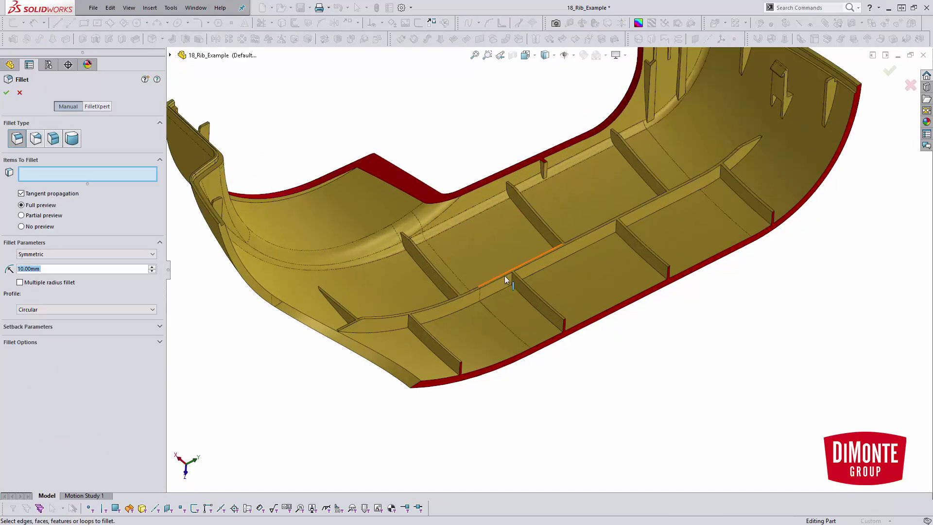
left_click(512, 281)
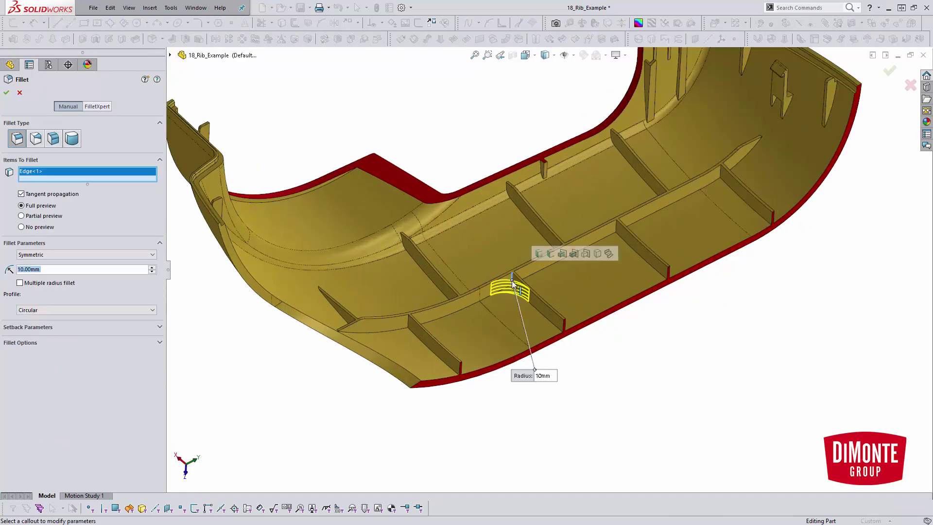
type("1")
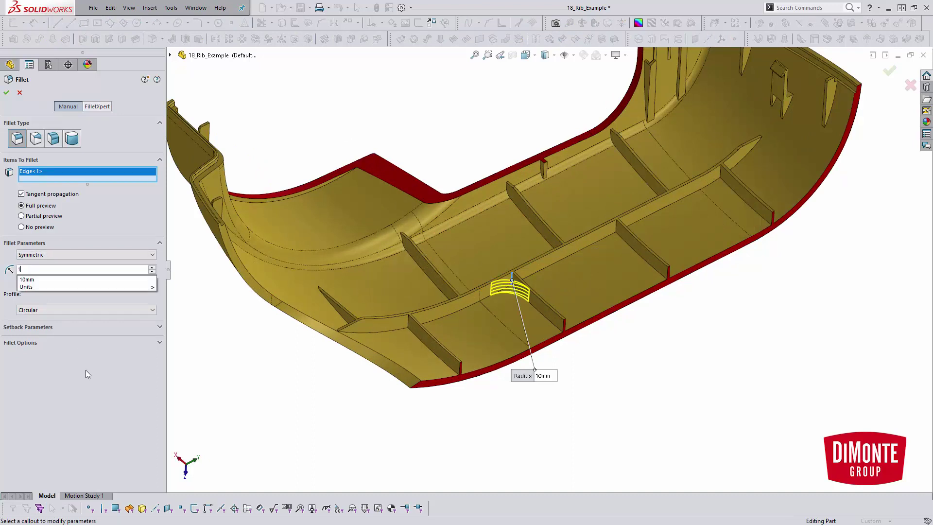
key("Return")
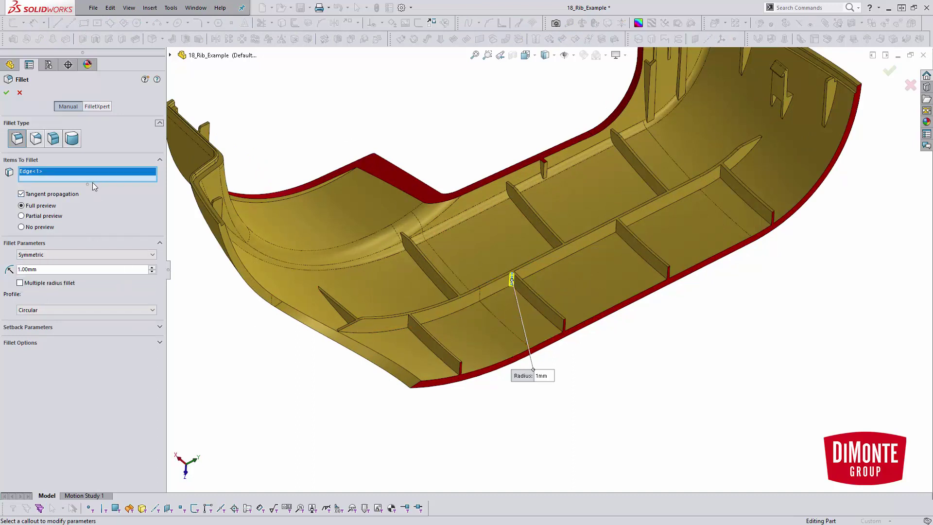
left_click_drag(92, 183, 92, 231)
right_click(96, 200)
left_click(106, 218)
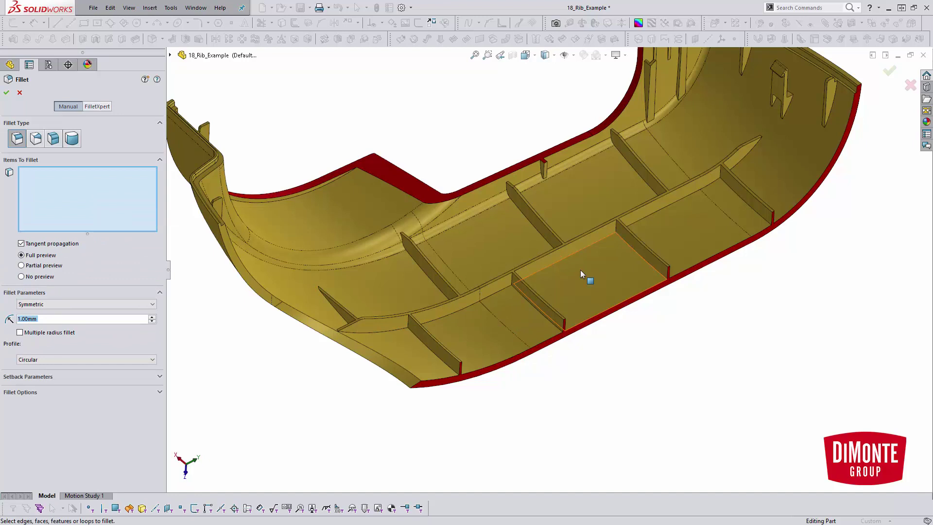
left_click(511, 281)
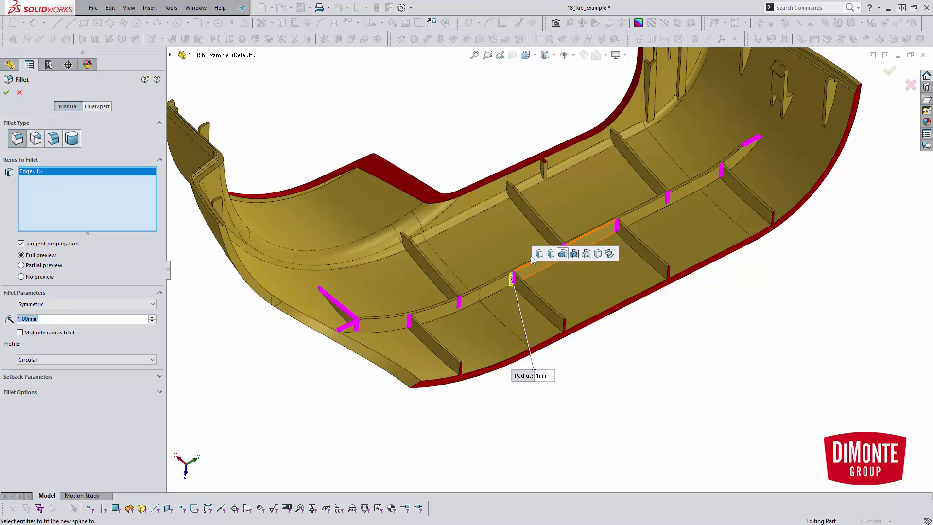
left_click(562, 254)
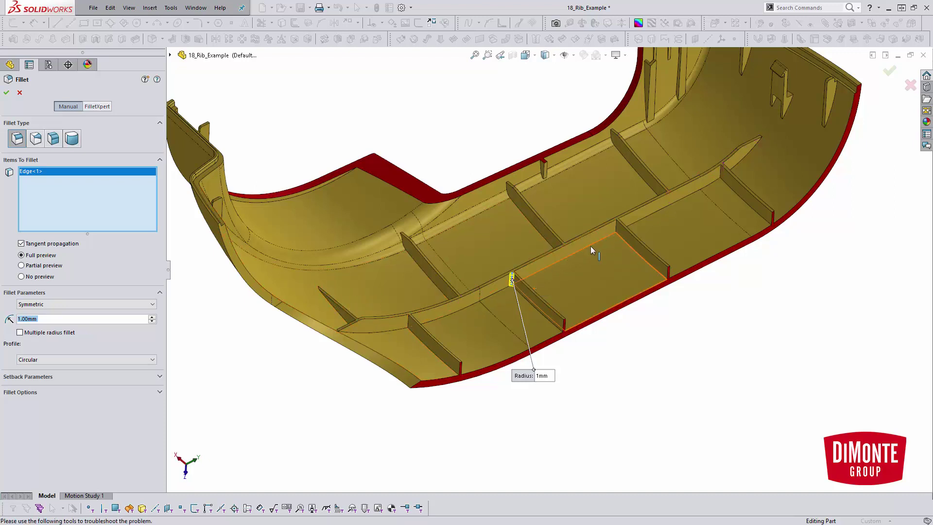
left_click(615, 232)
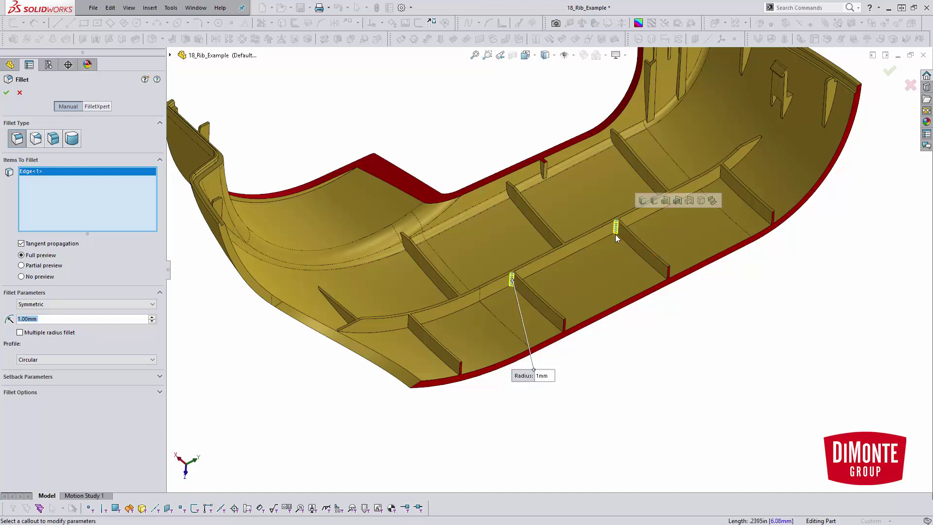
left_click(666, 201)
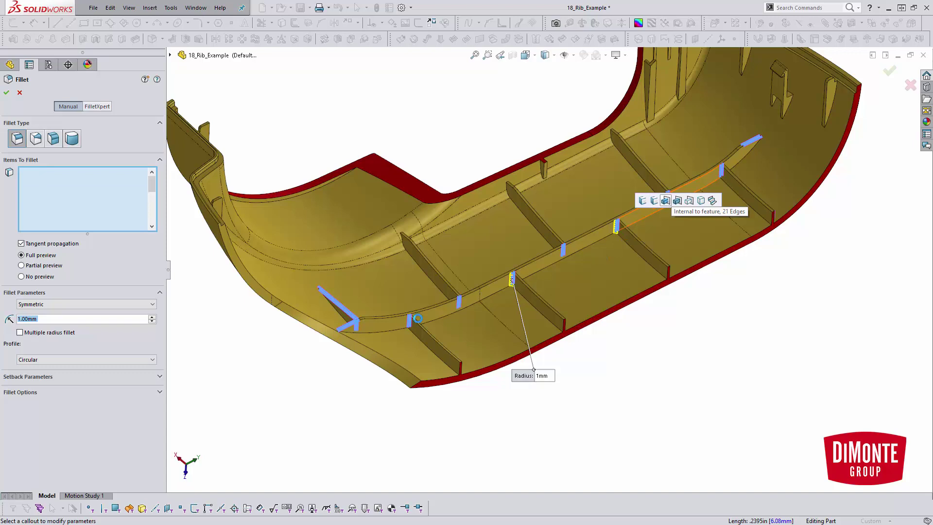
scroll(349, 320, "down", 8)
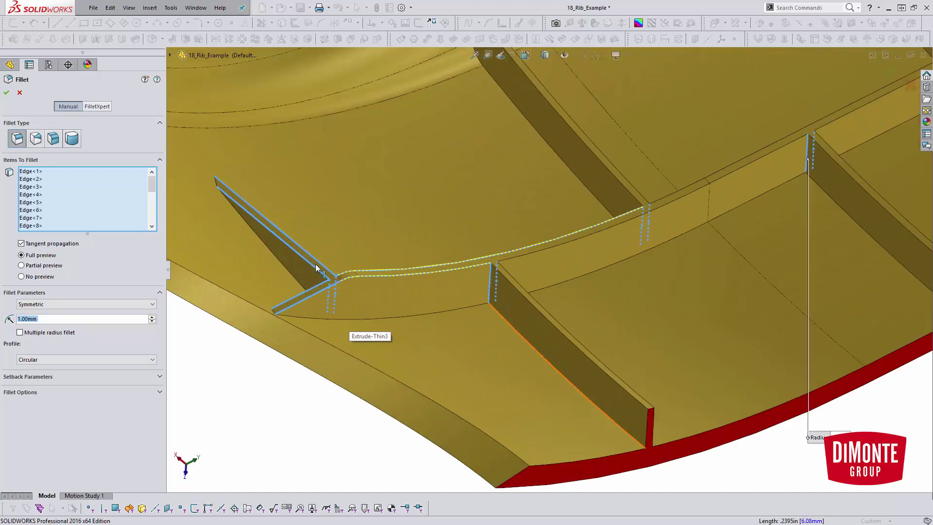
scroll(662, 322, "up", 10)
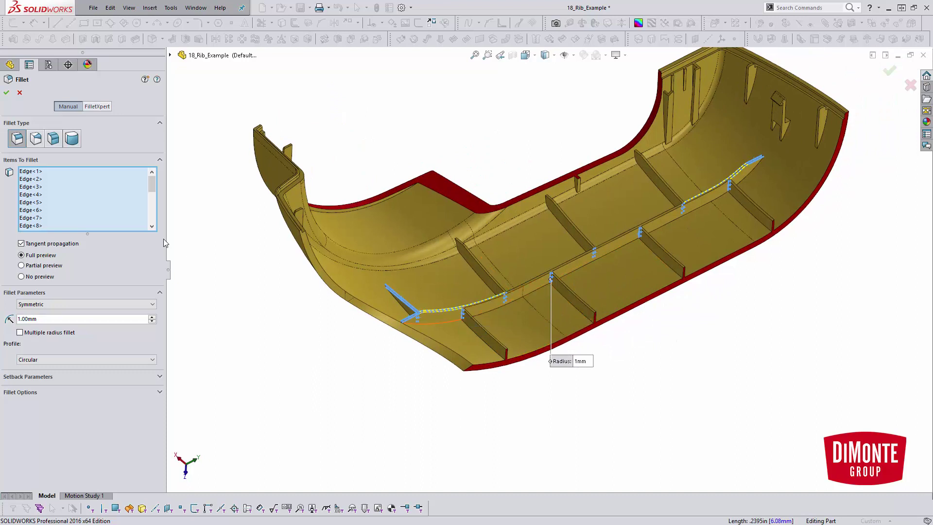
left_click(19, 94)
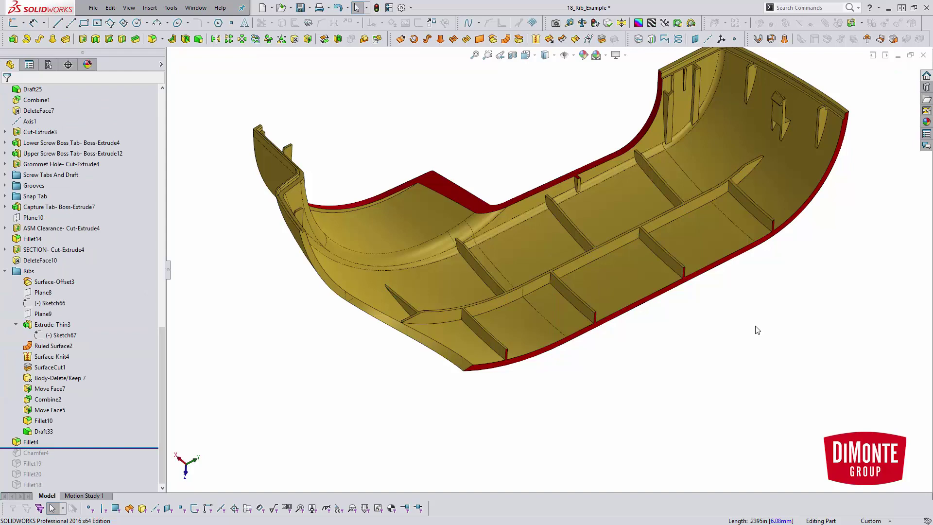